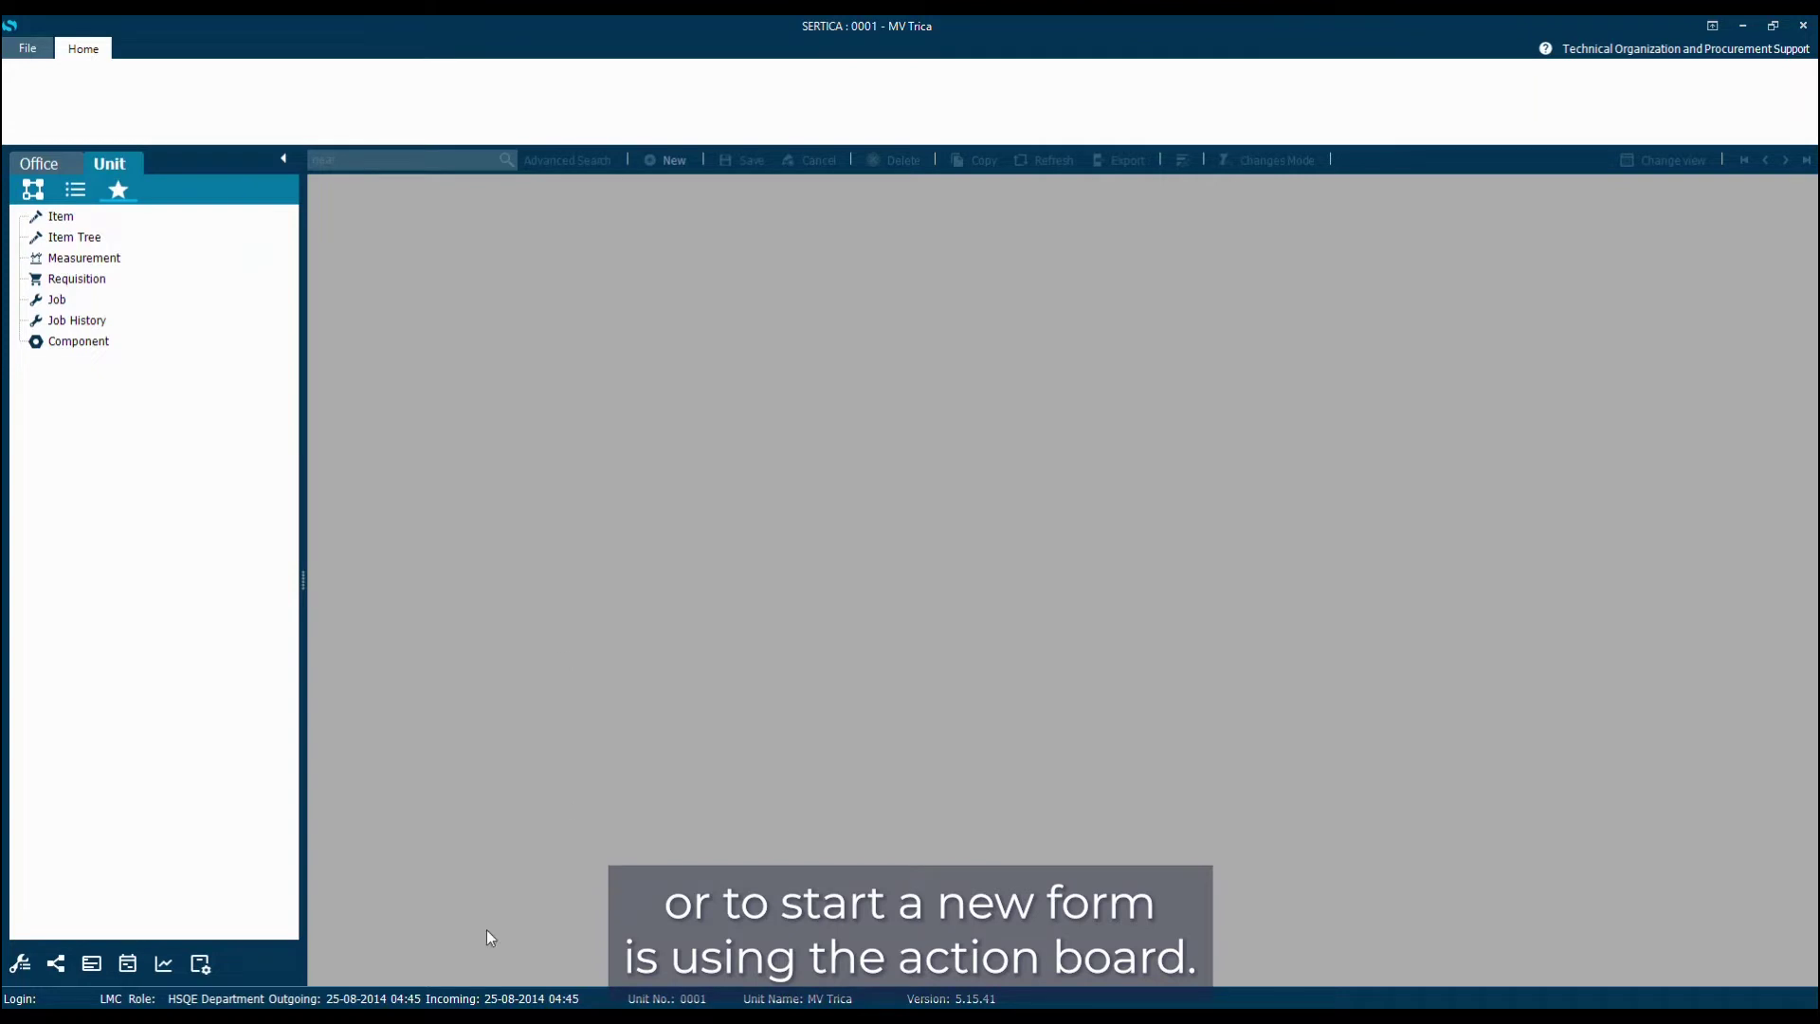
Create a new form from the Action Board using the 003a Near Miss template
left_click(127, 963)
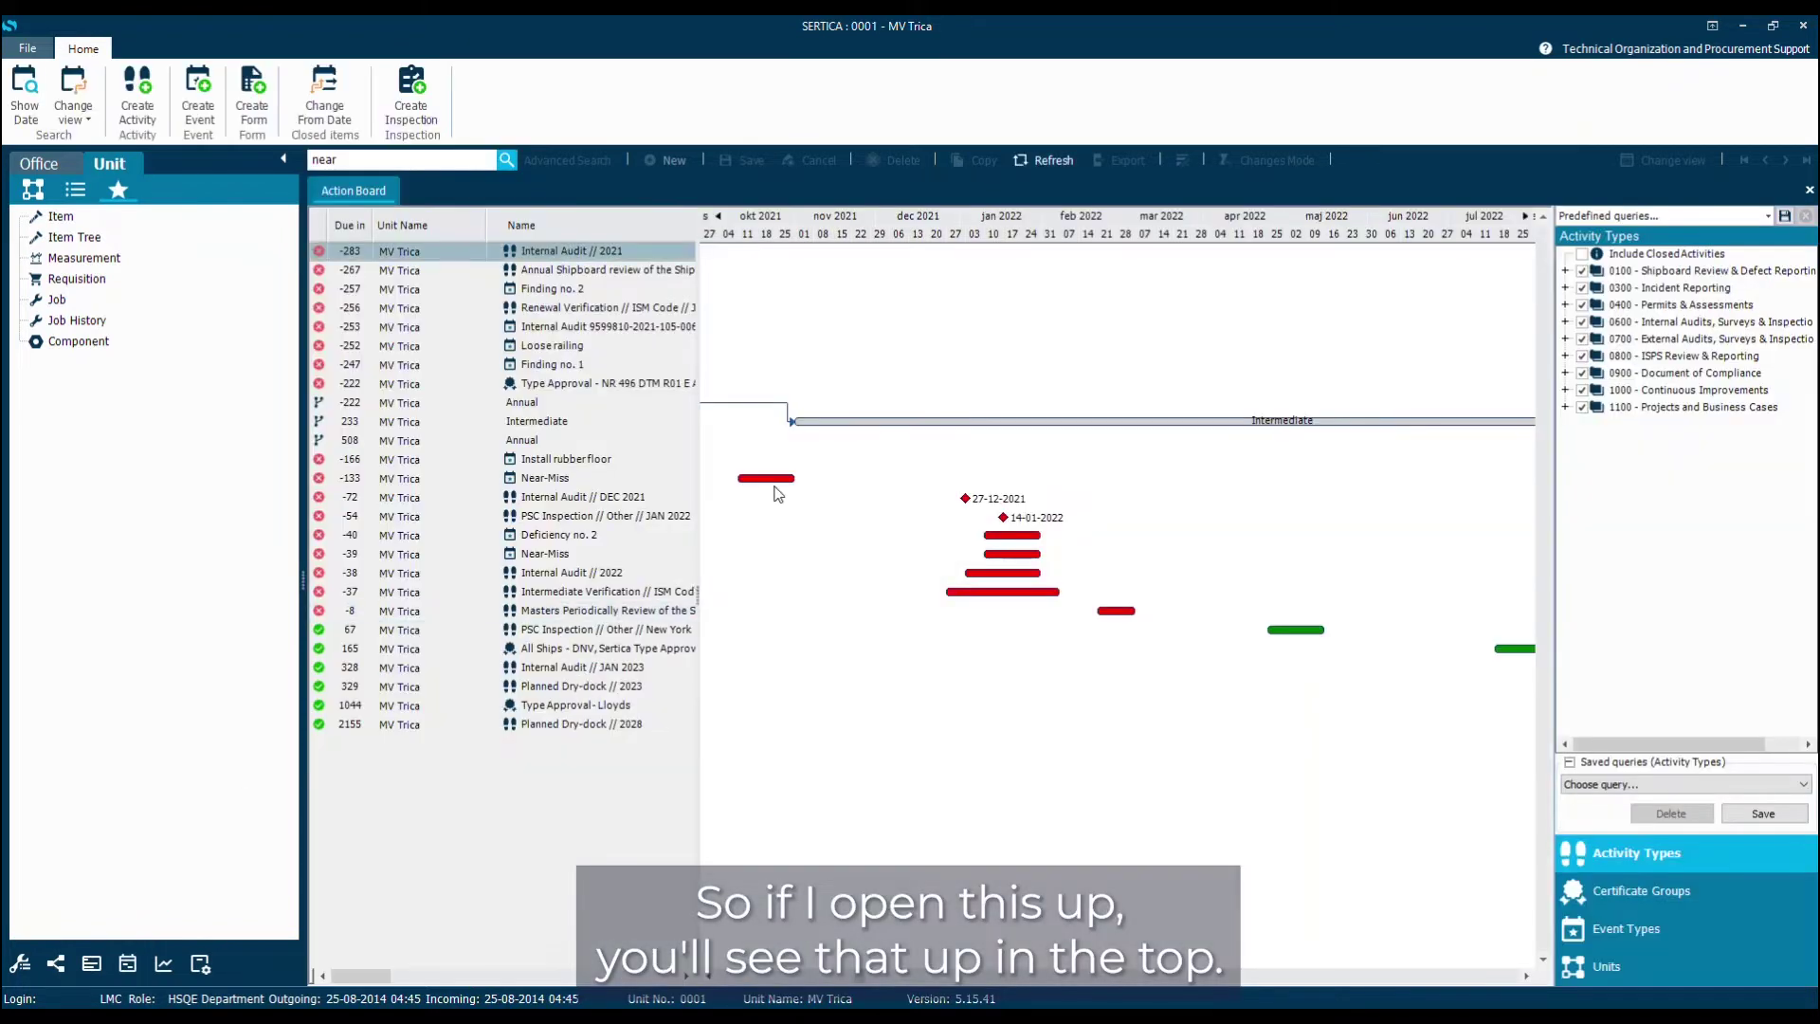
left_click(253, 122)
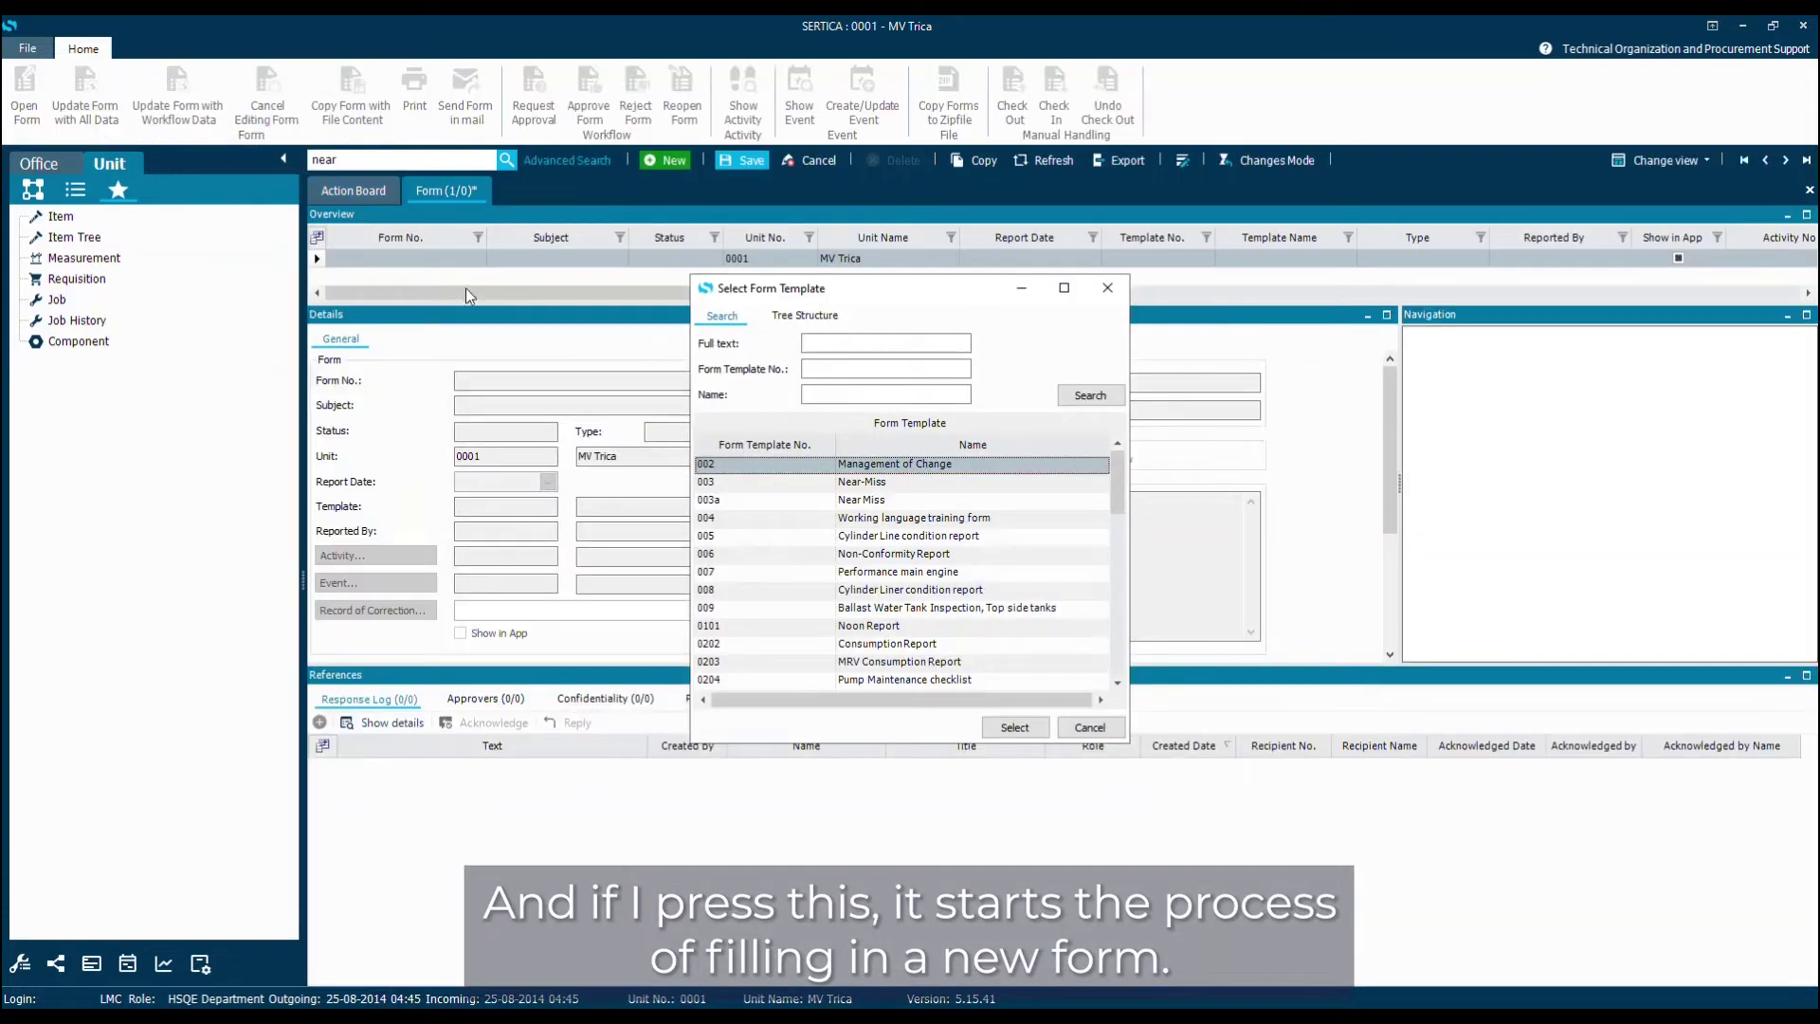
left_click(901, 500)
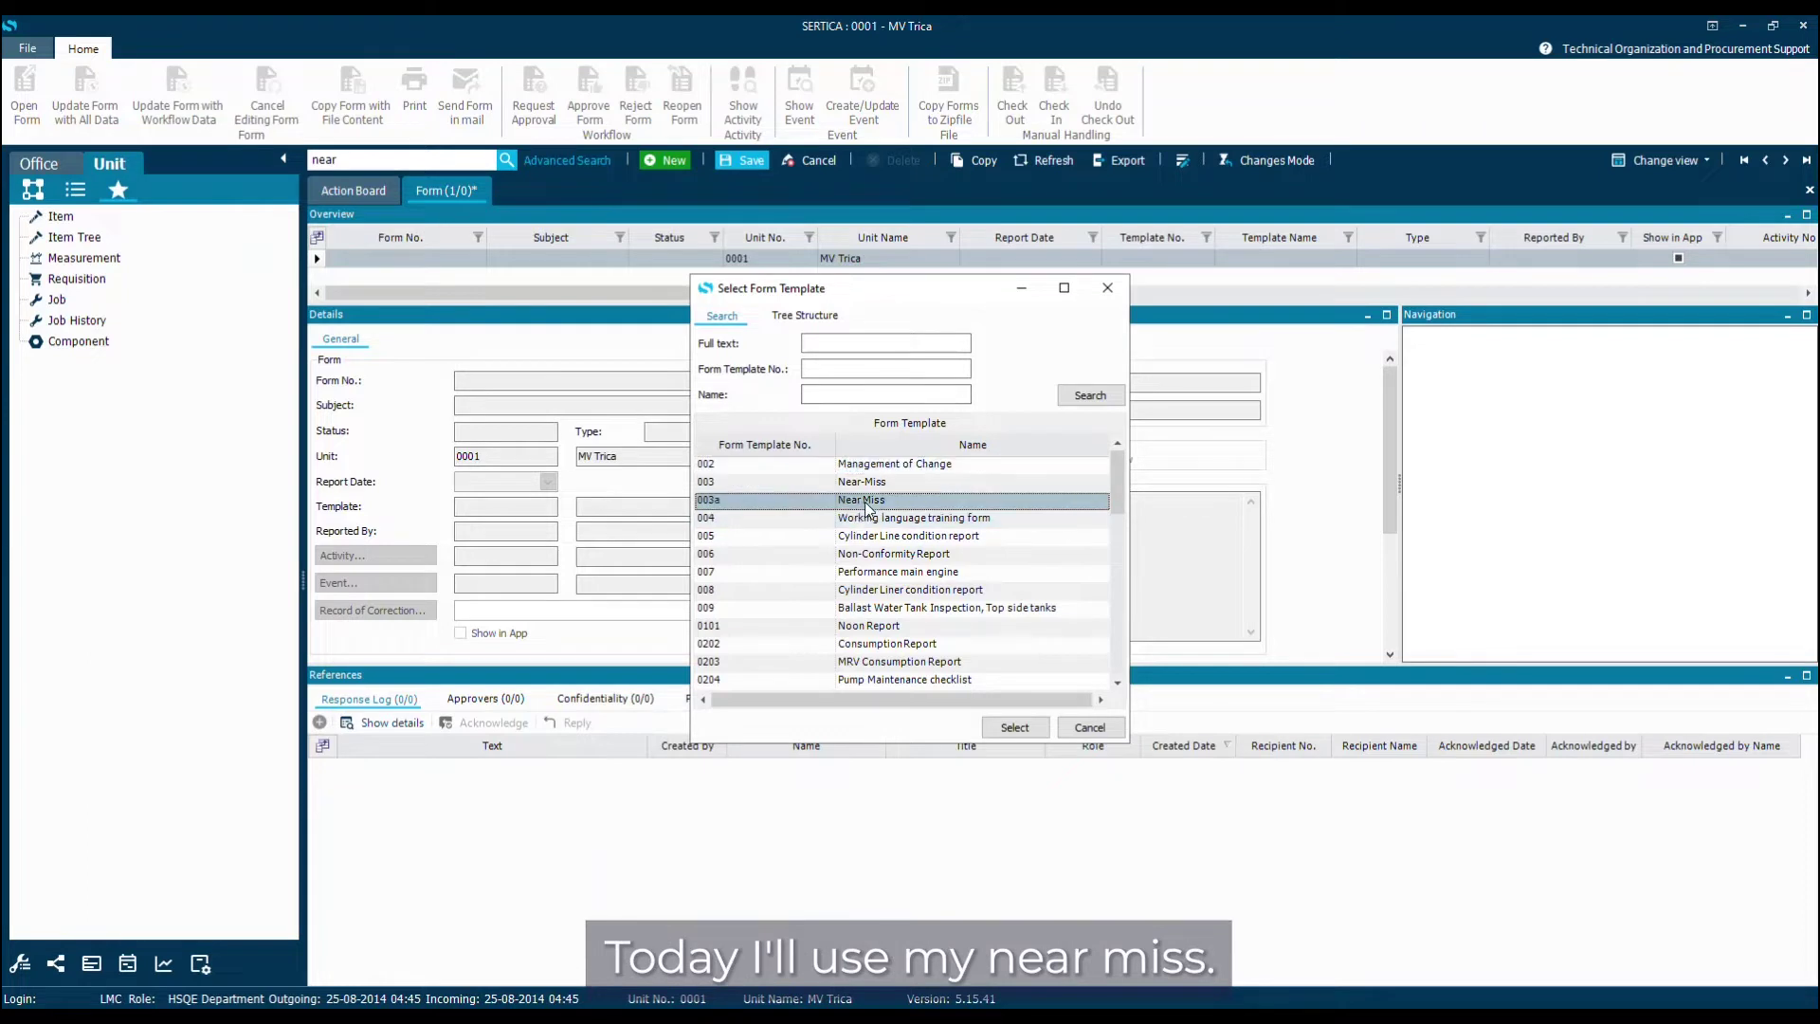
Save the Near Miss form with subject 'Broken railing' and open it for filling in
left_click(1012, 728)
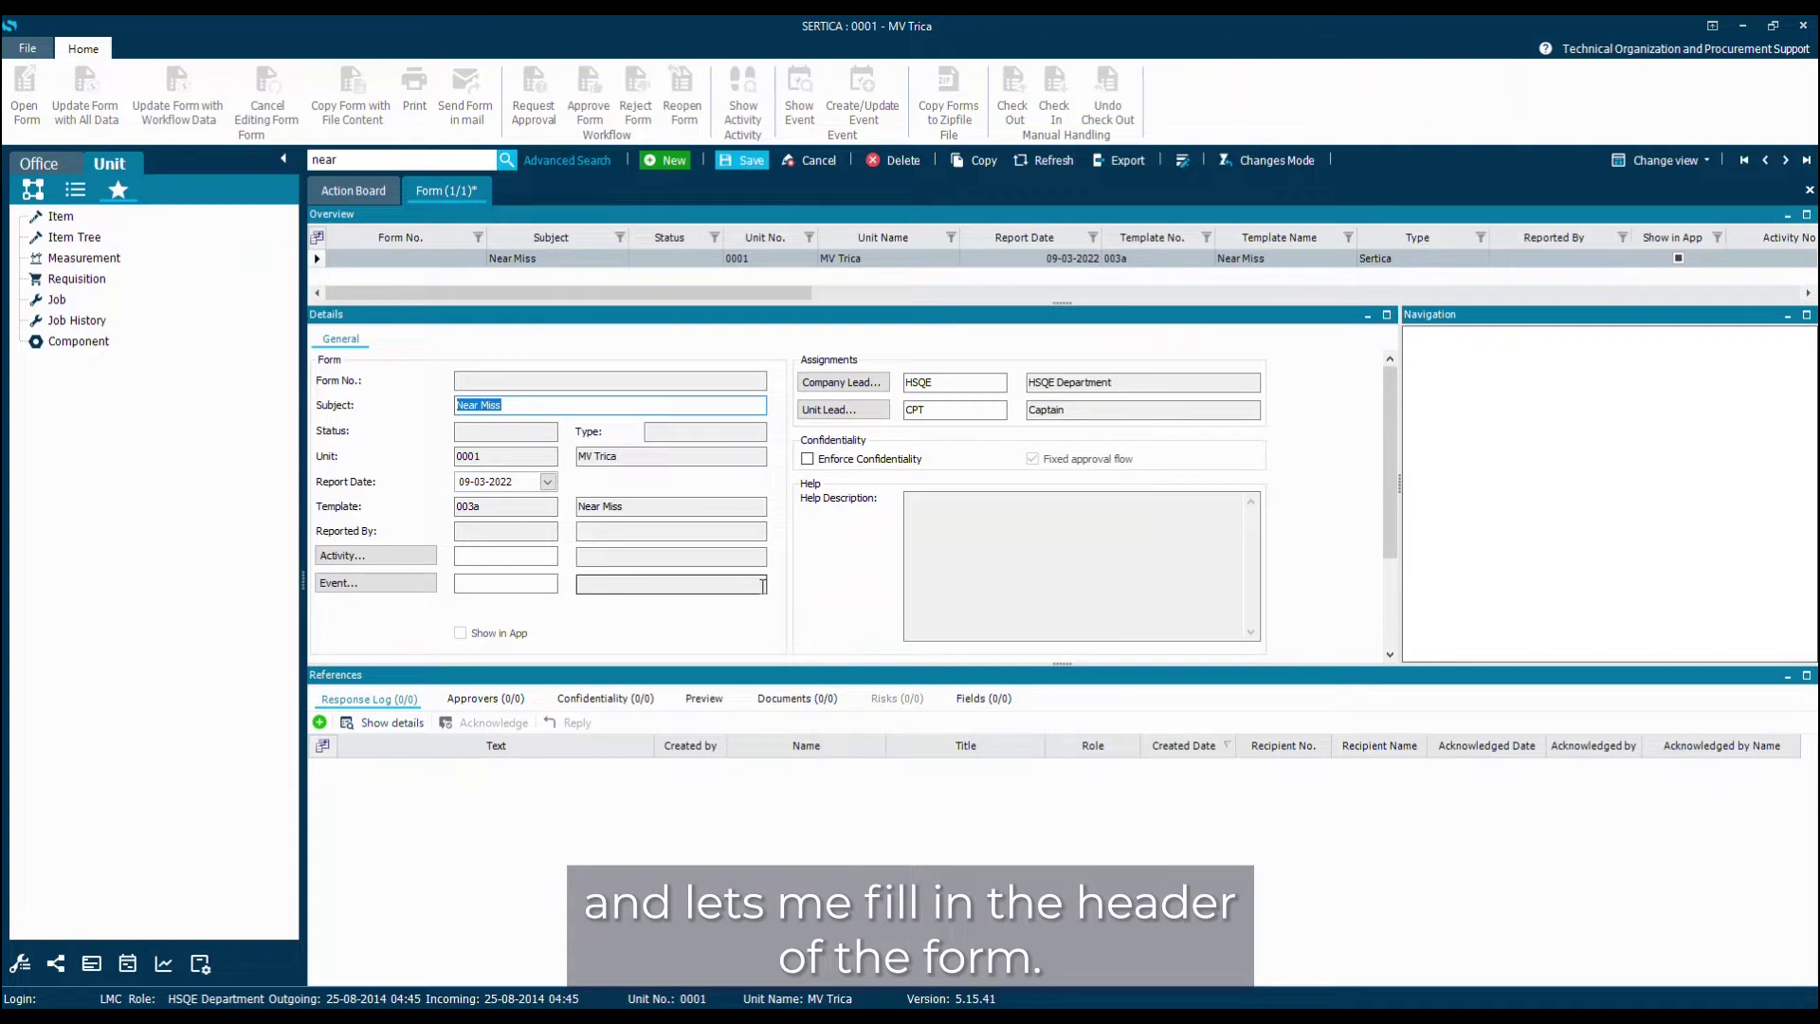
type("Broken ")
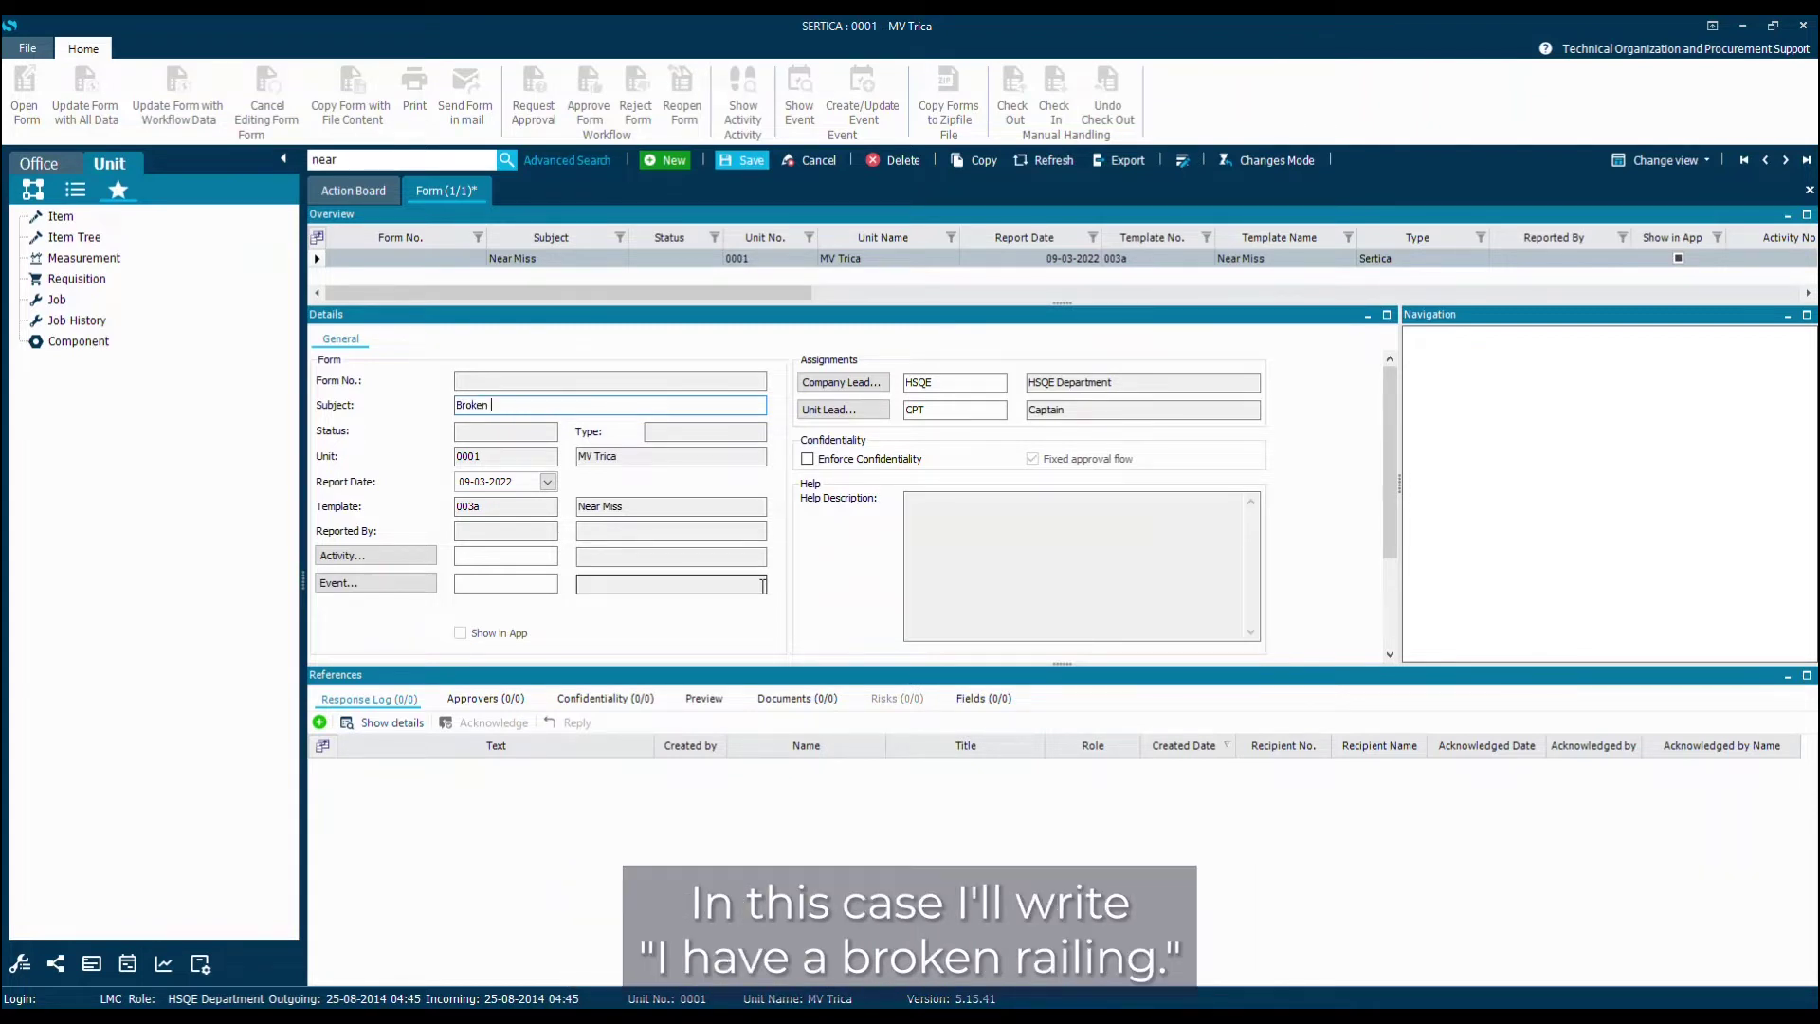
type("railing")
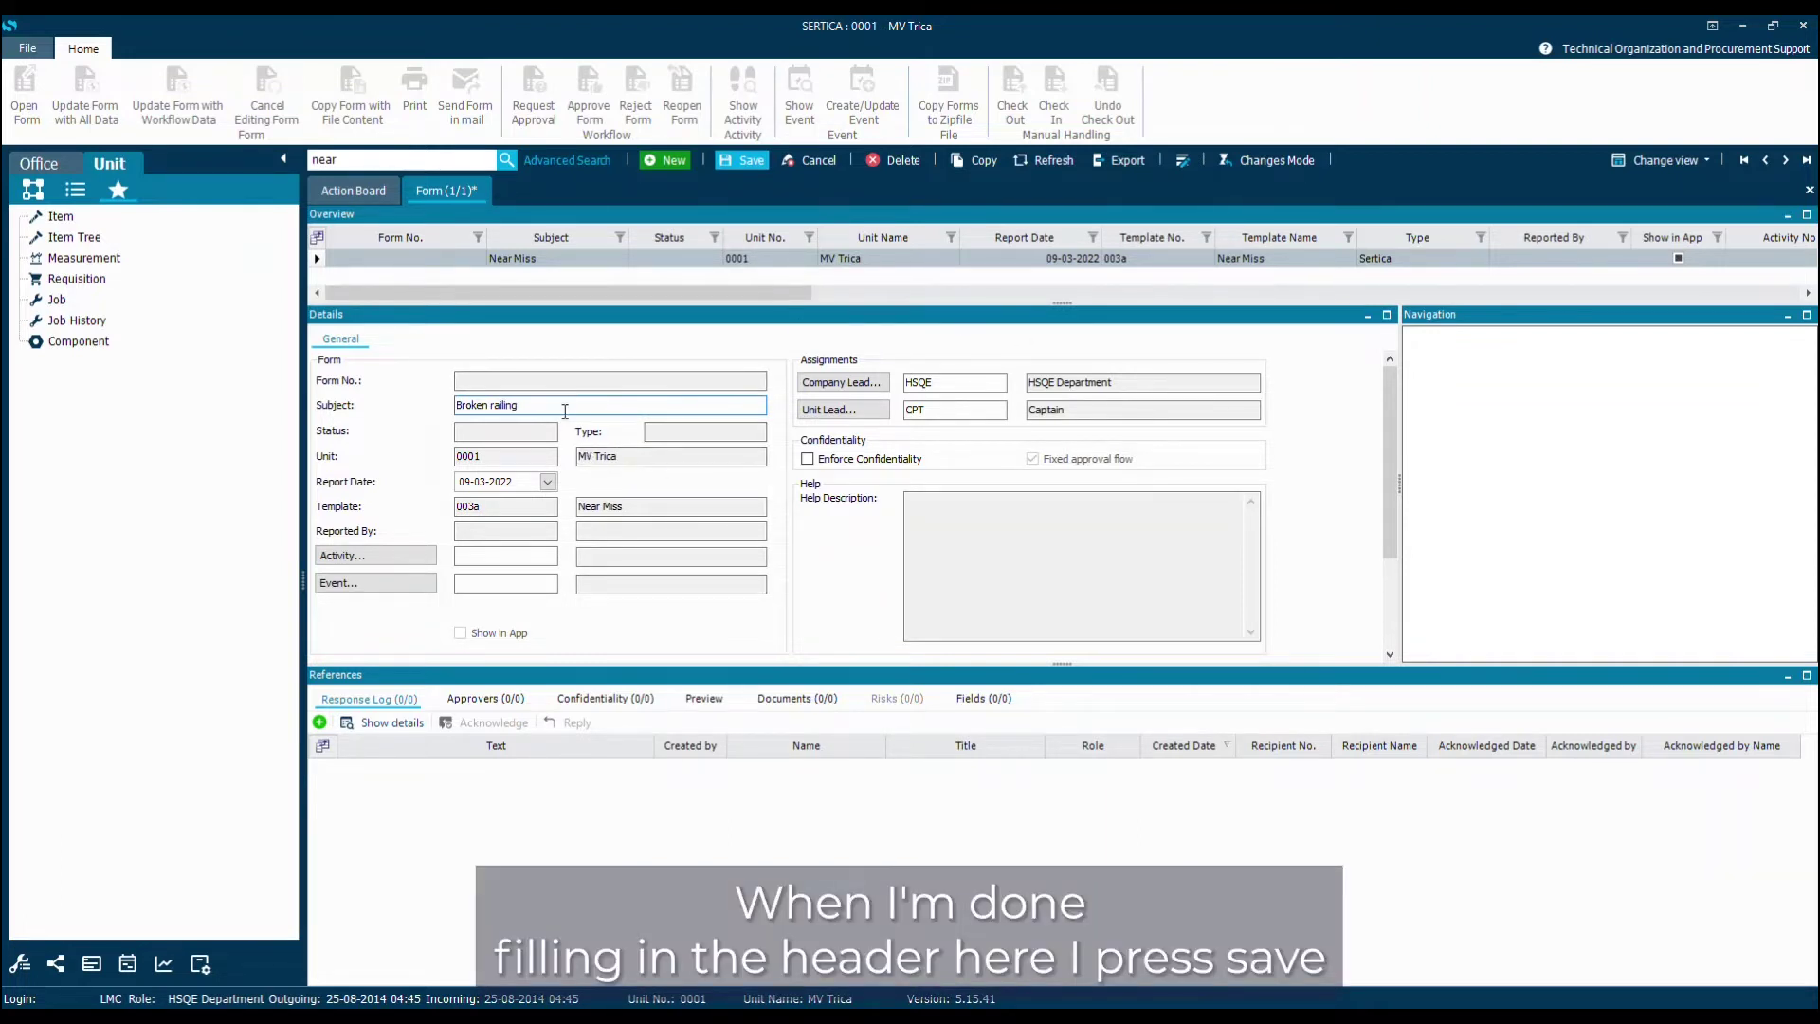
left_click(751, 160)
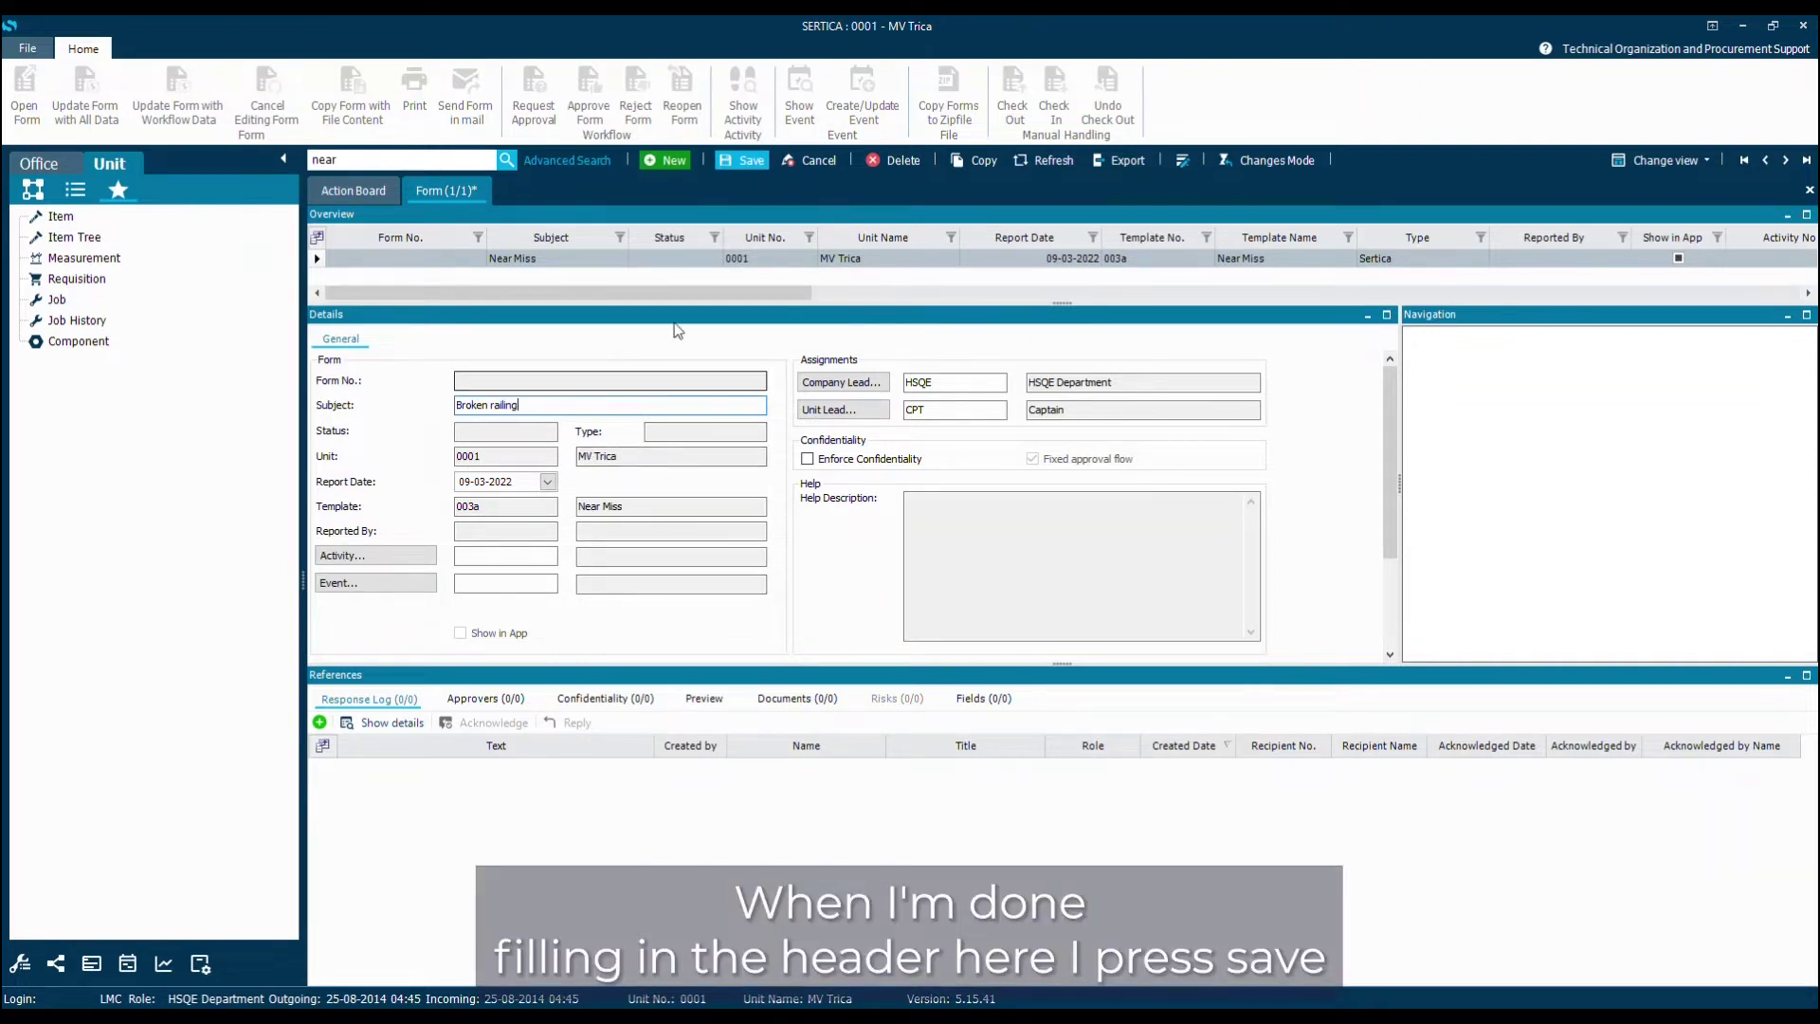
left_click(754, 161)
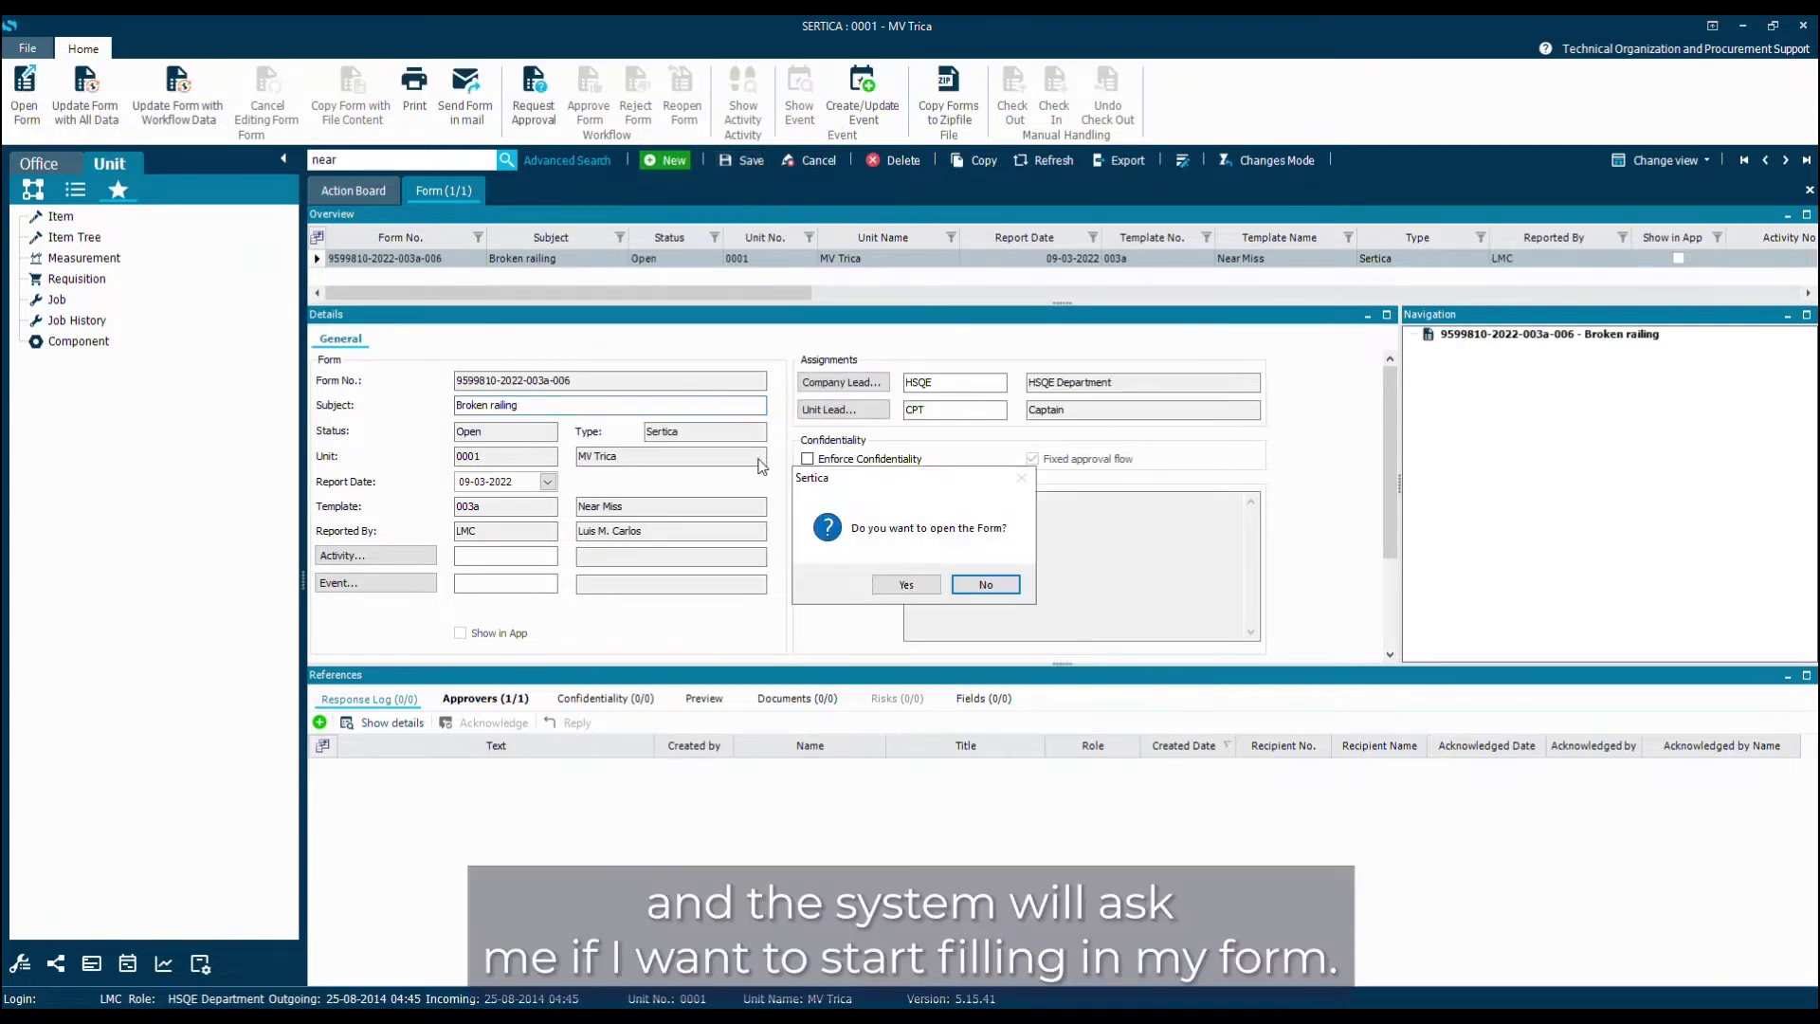
left_click(906, 582)
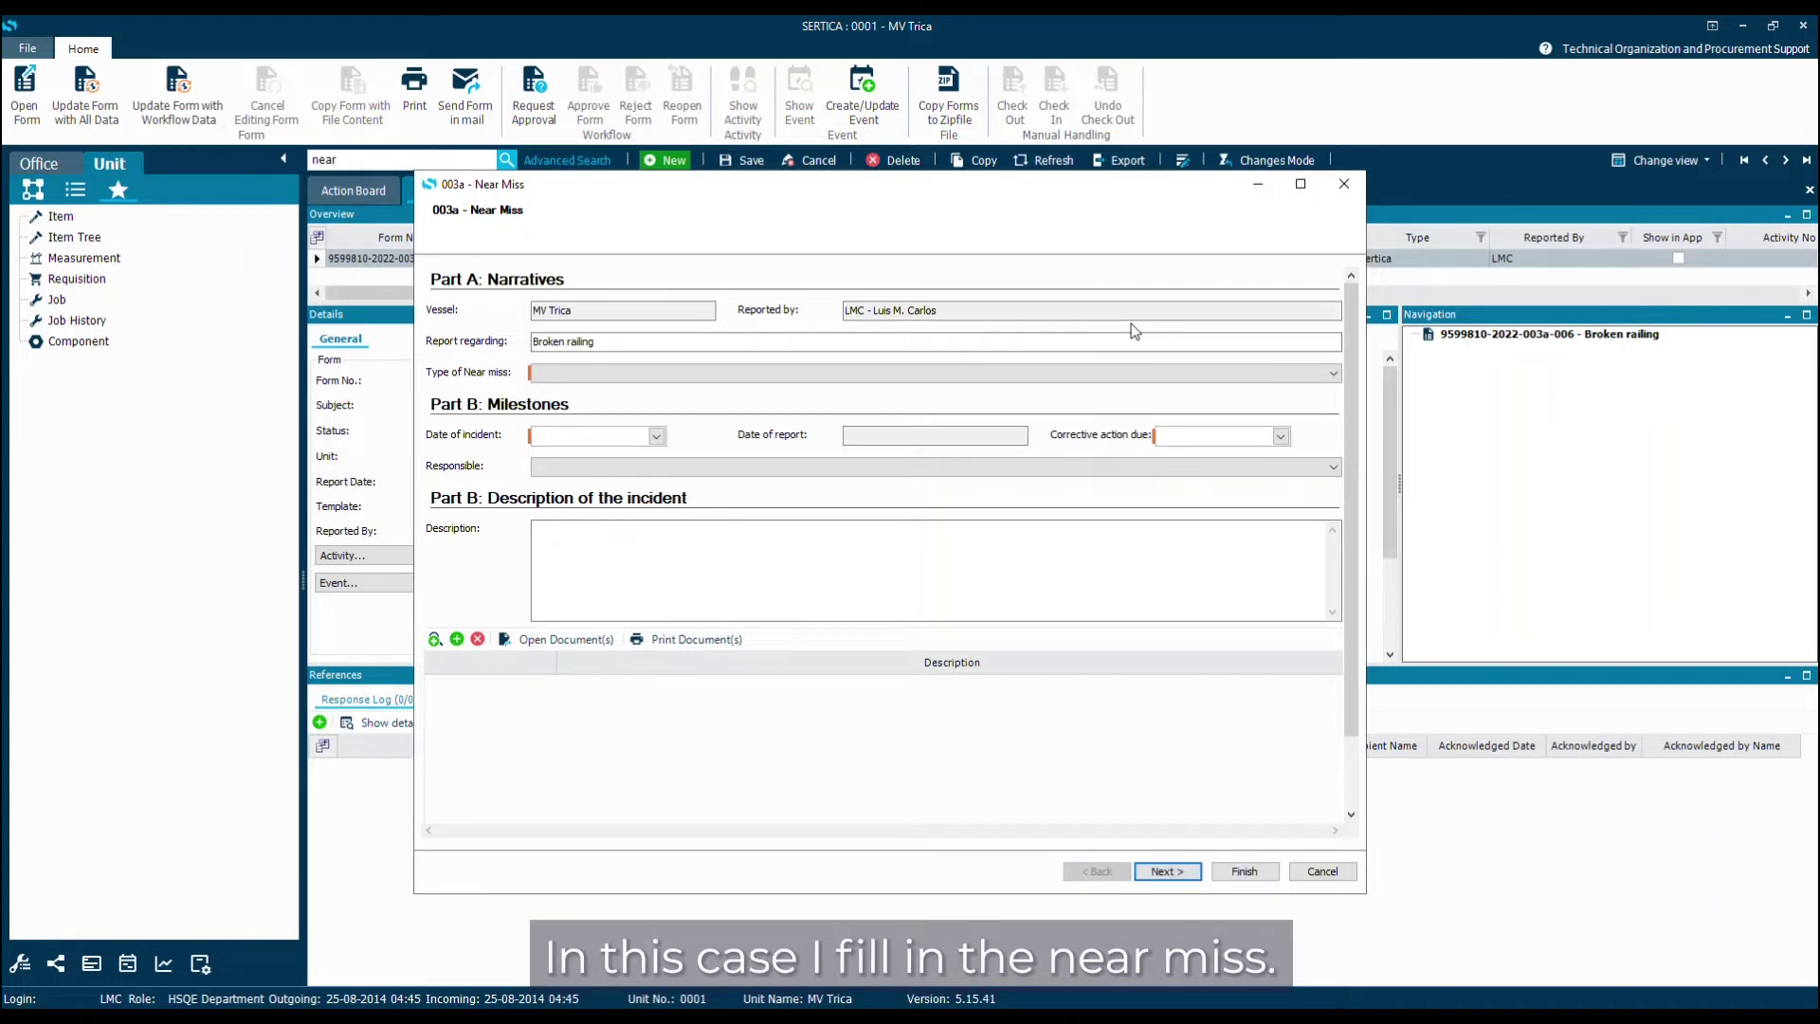
Set the near miss type to 0302 Unsafe Condition, dated 9 March 2022
left_click(1126, 372)
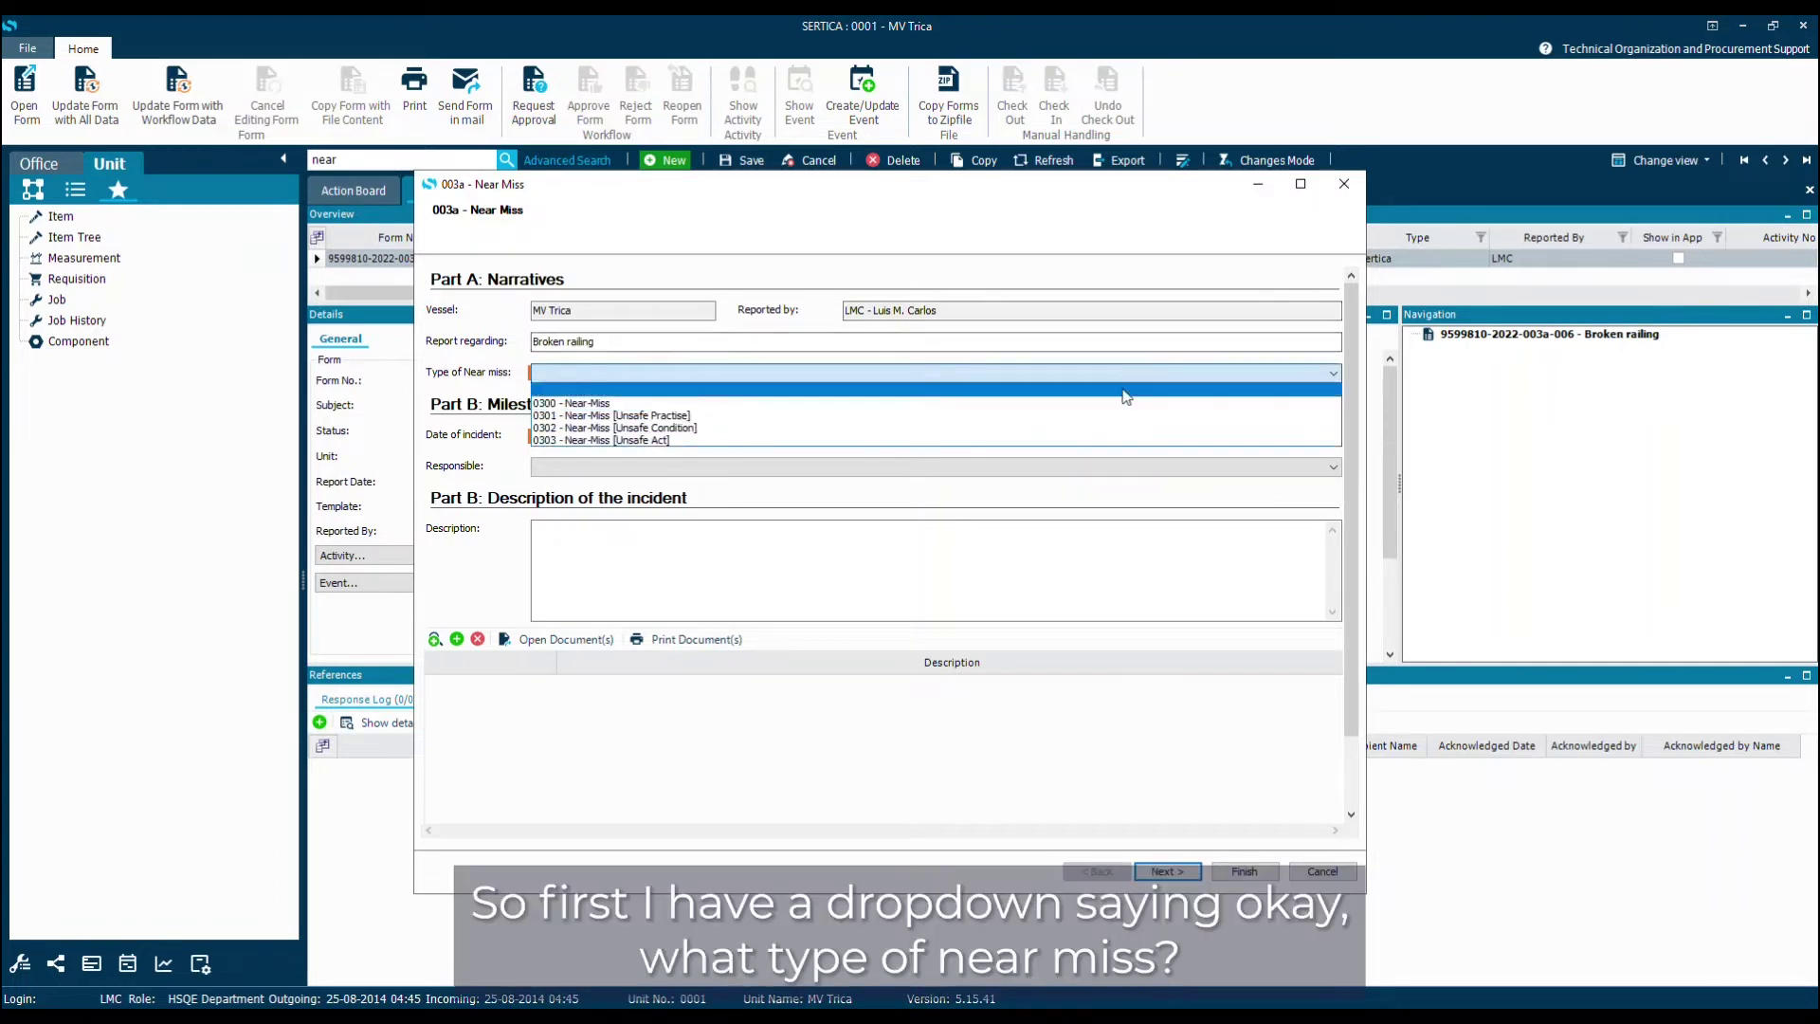
left_click(692, 431)
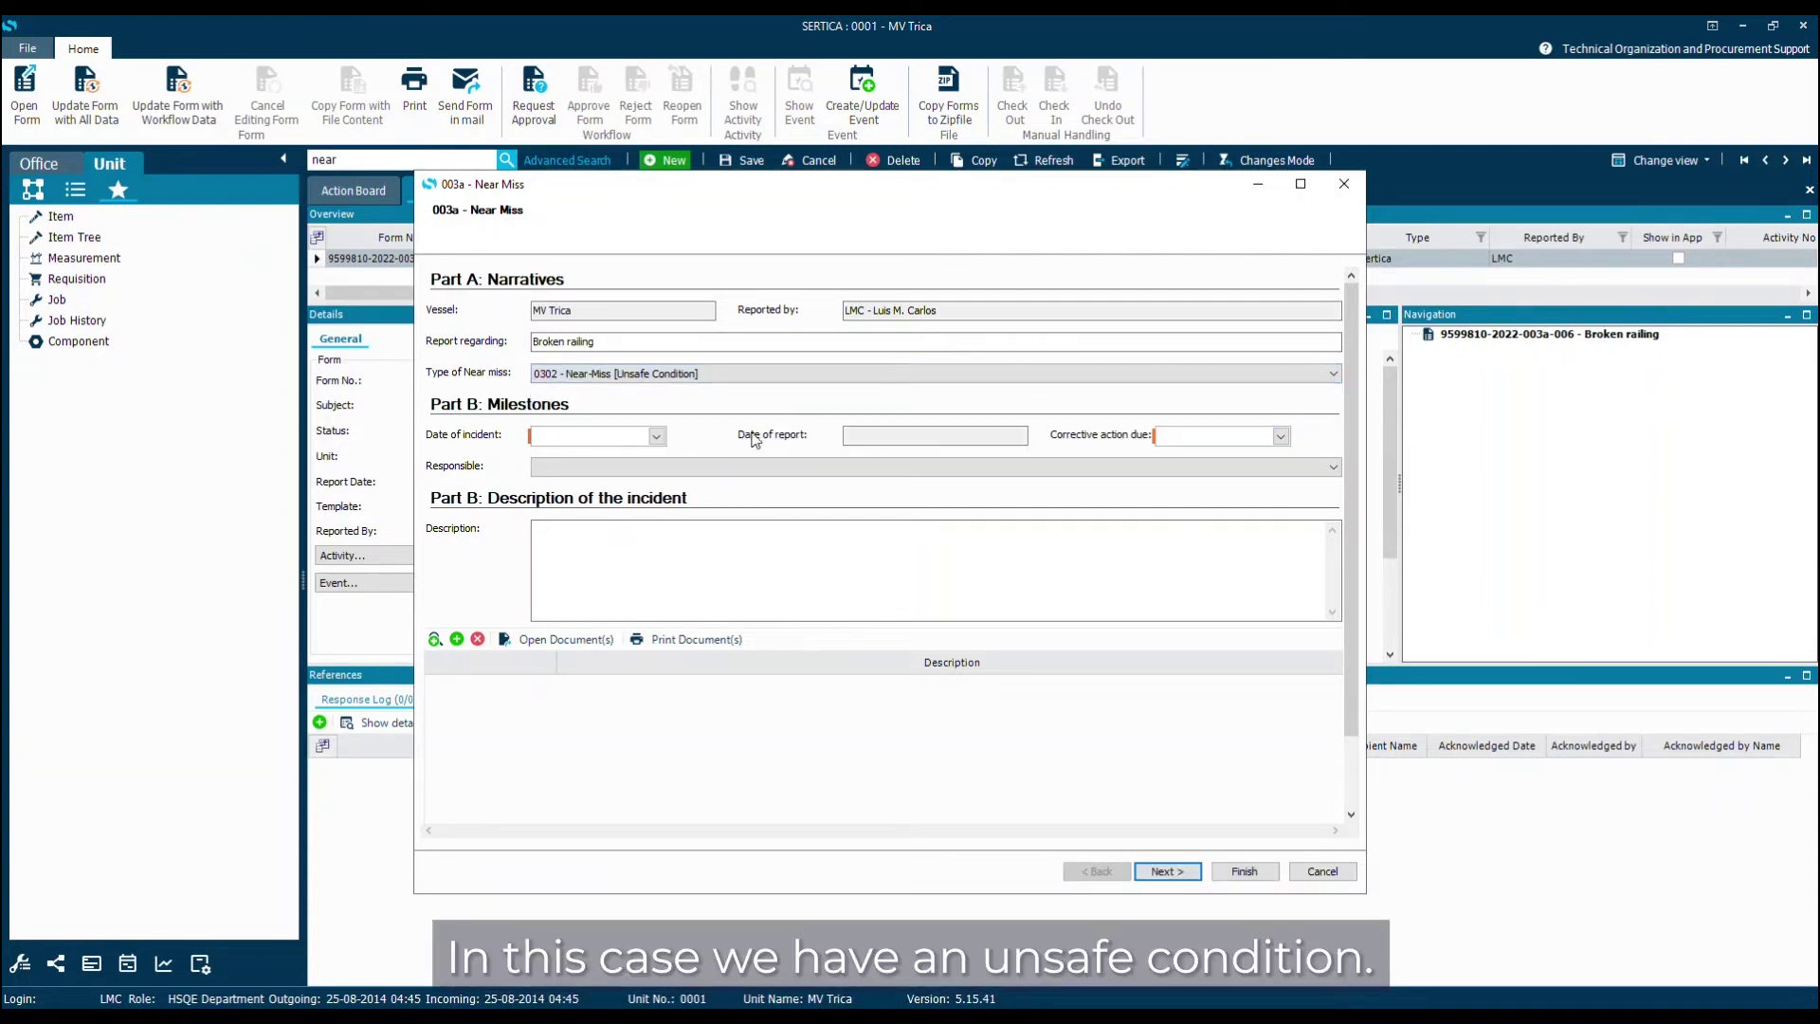
left_click(656, 435)
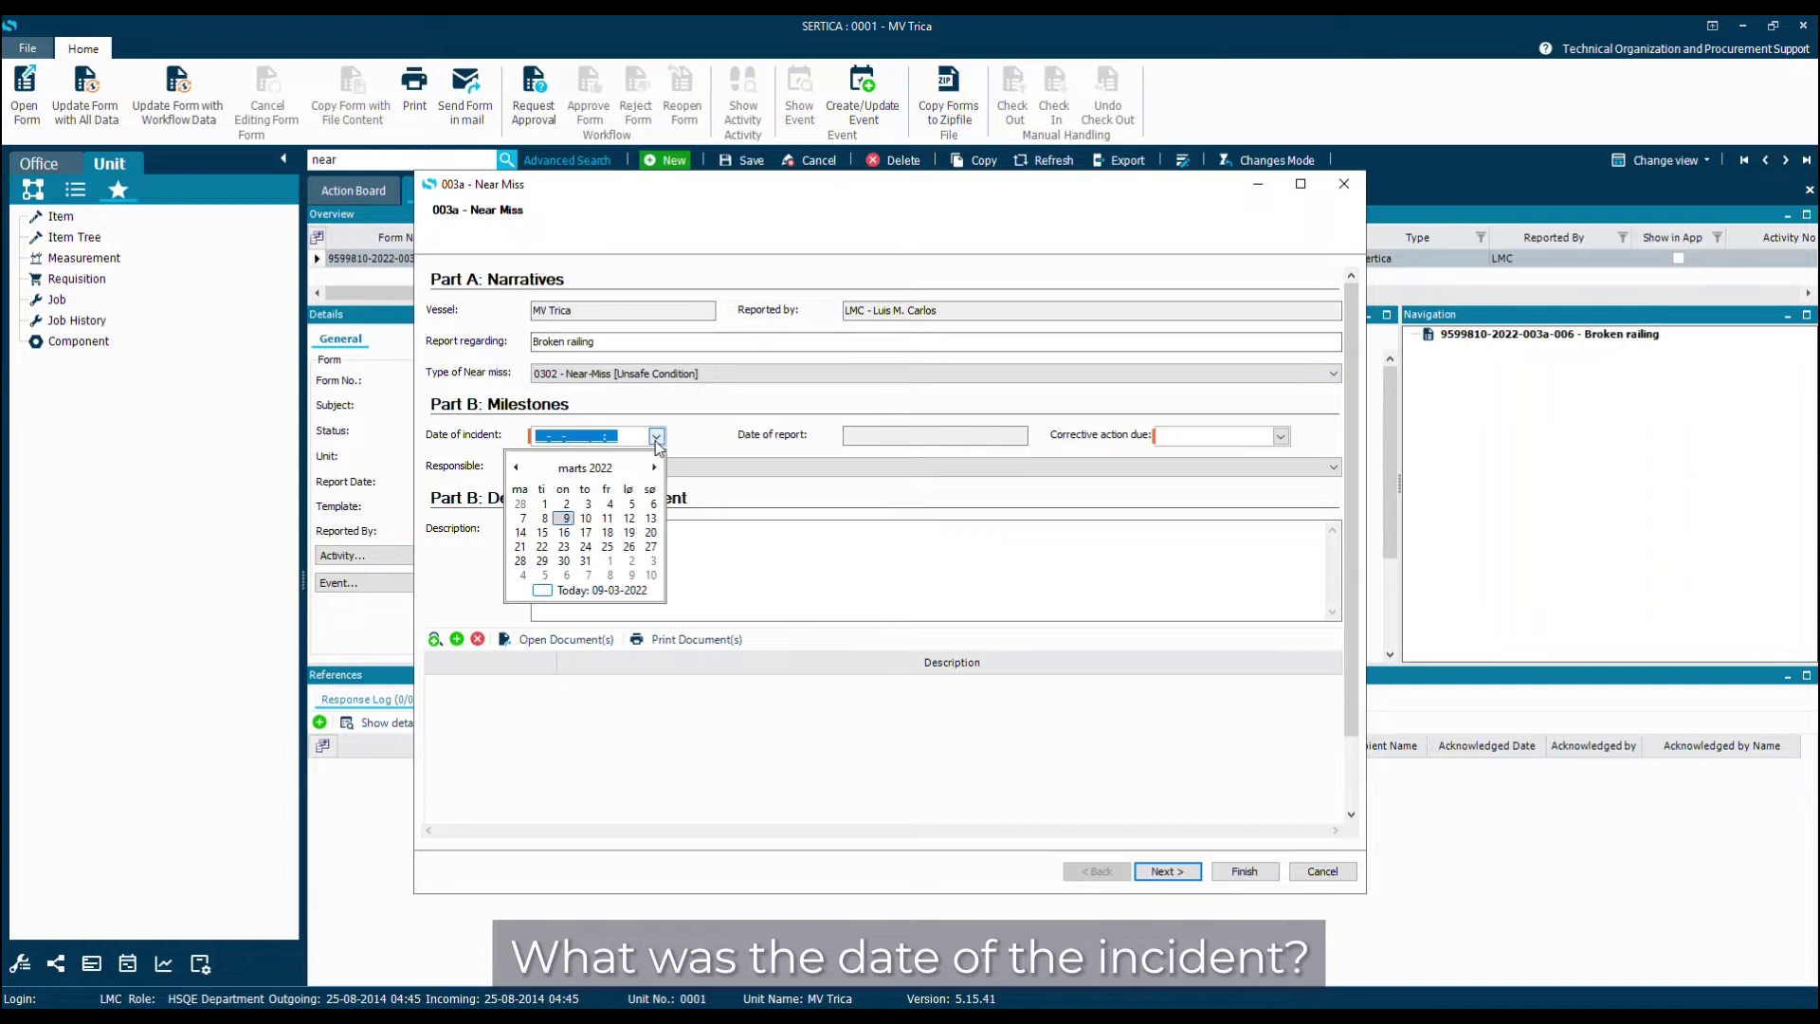
left_click(563, 519)
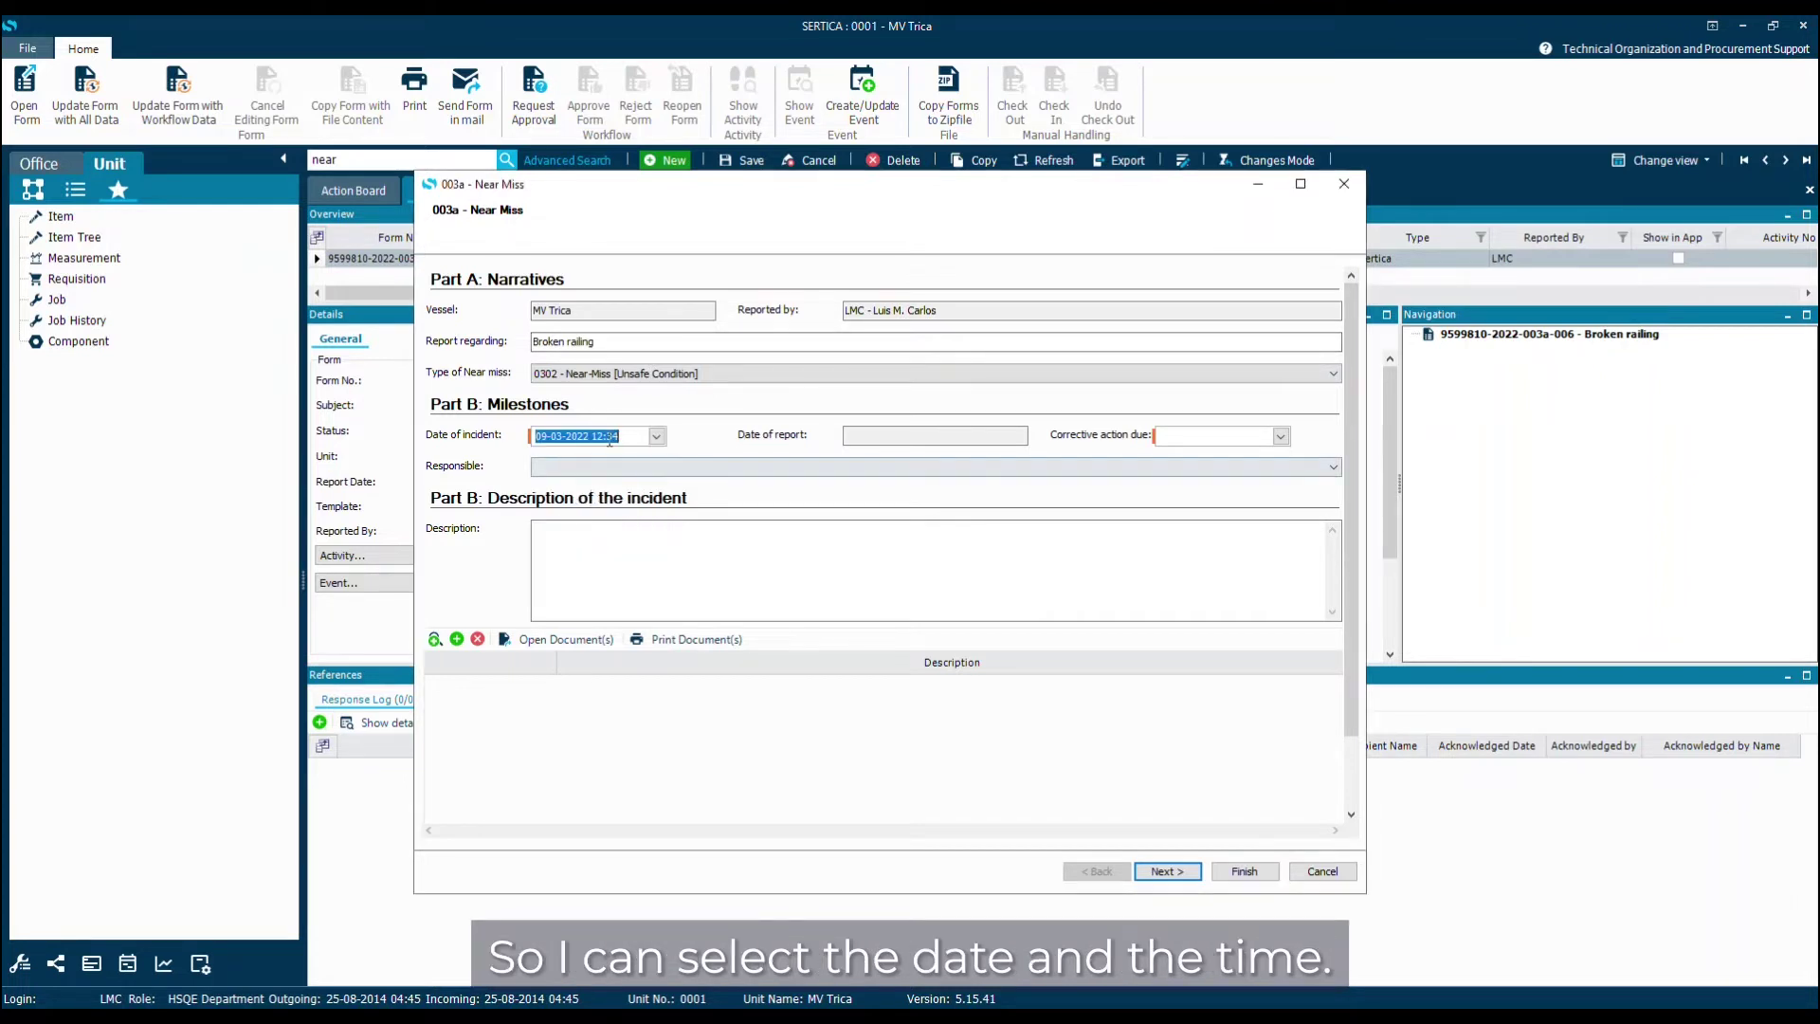
Set corrective action due 16 March 2022 with CPT - Captain responsible
left_click(1281, 436)
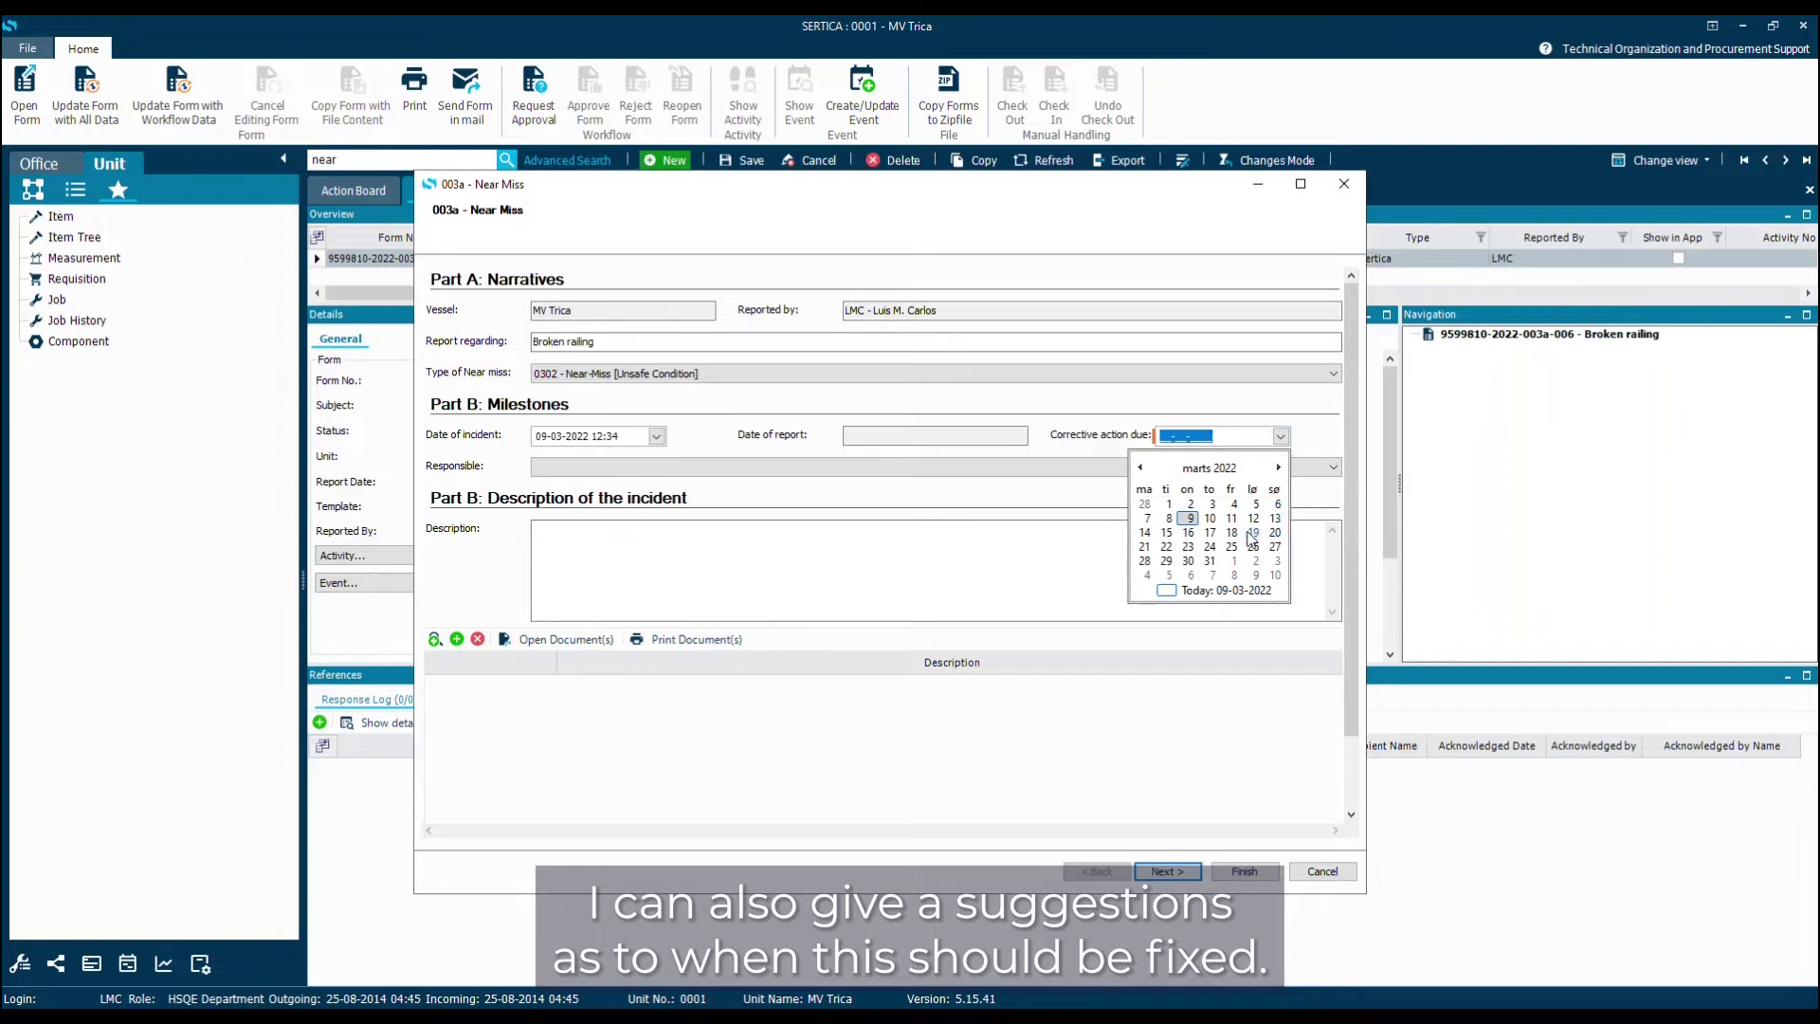
left_click(1190, 535)
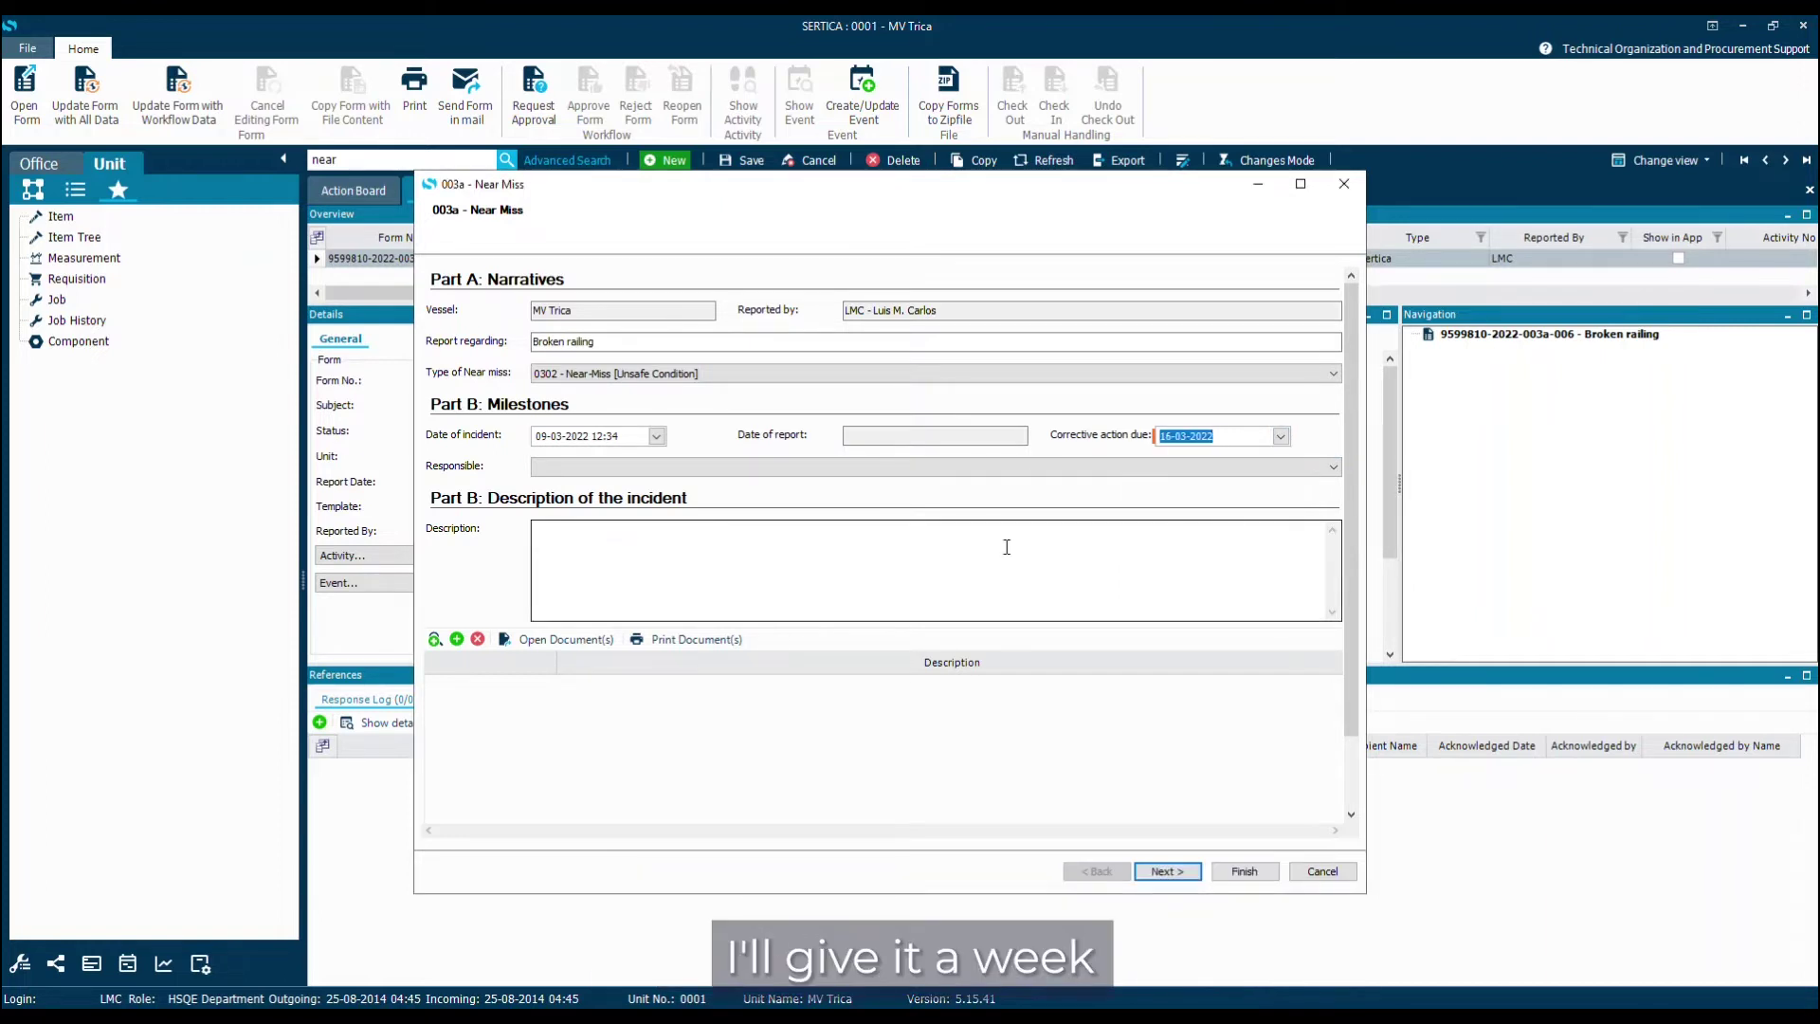
left_click(724, 467)
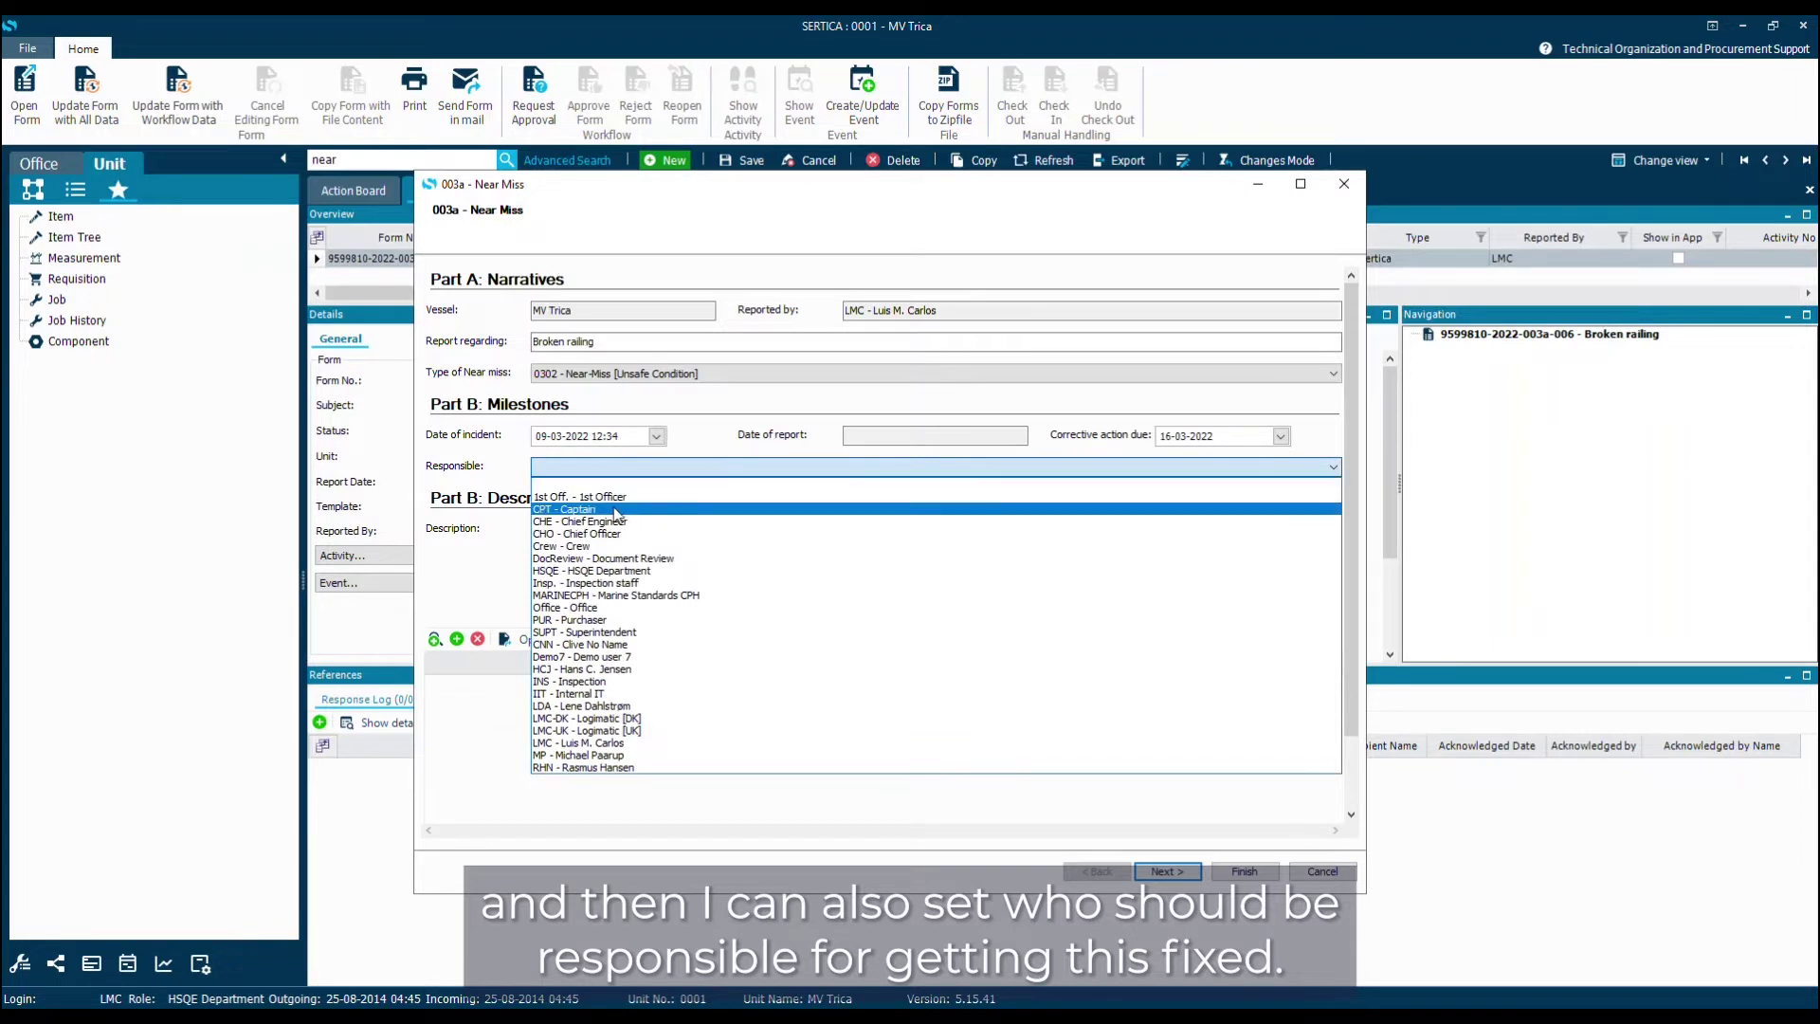
left_click(617, 510)
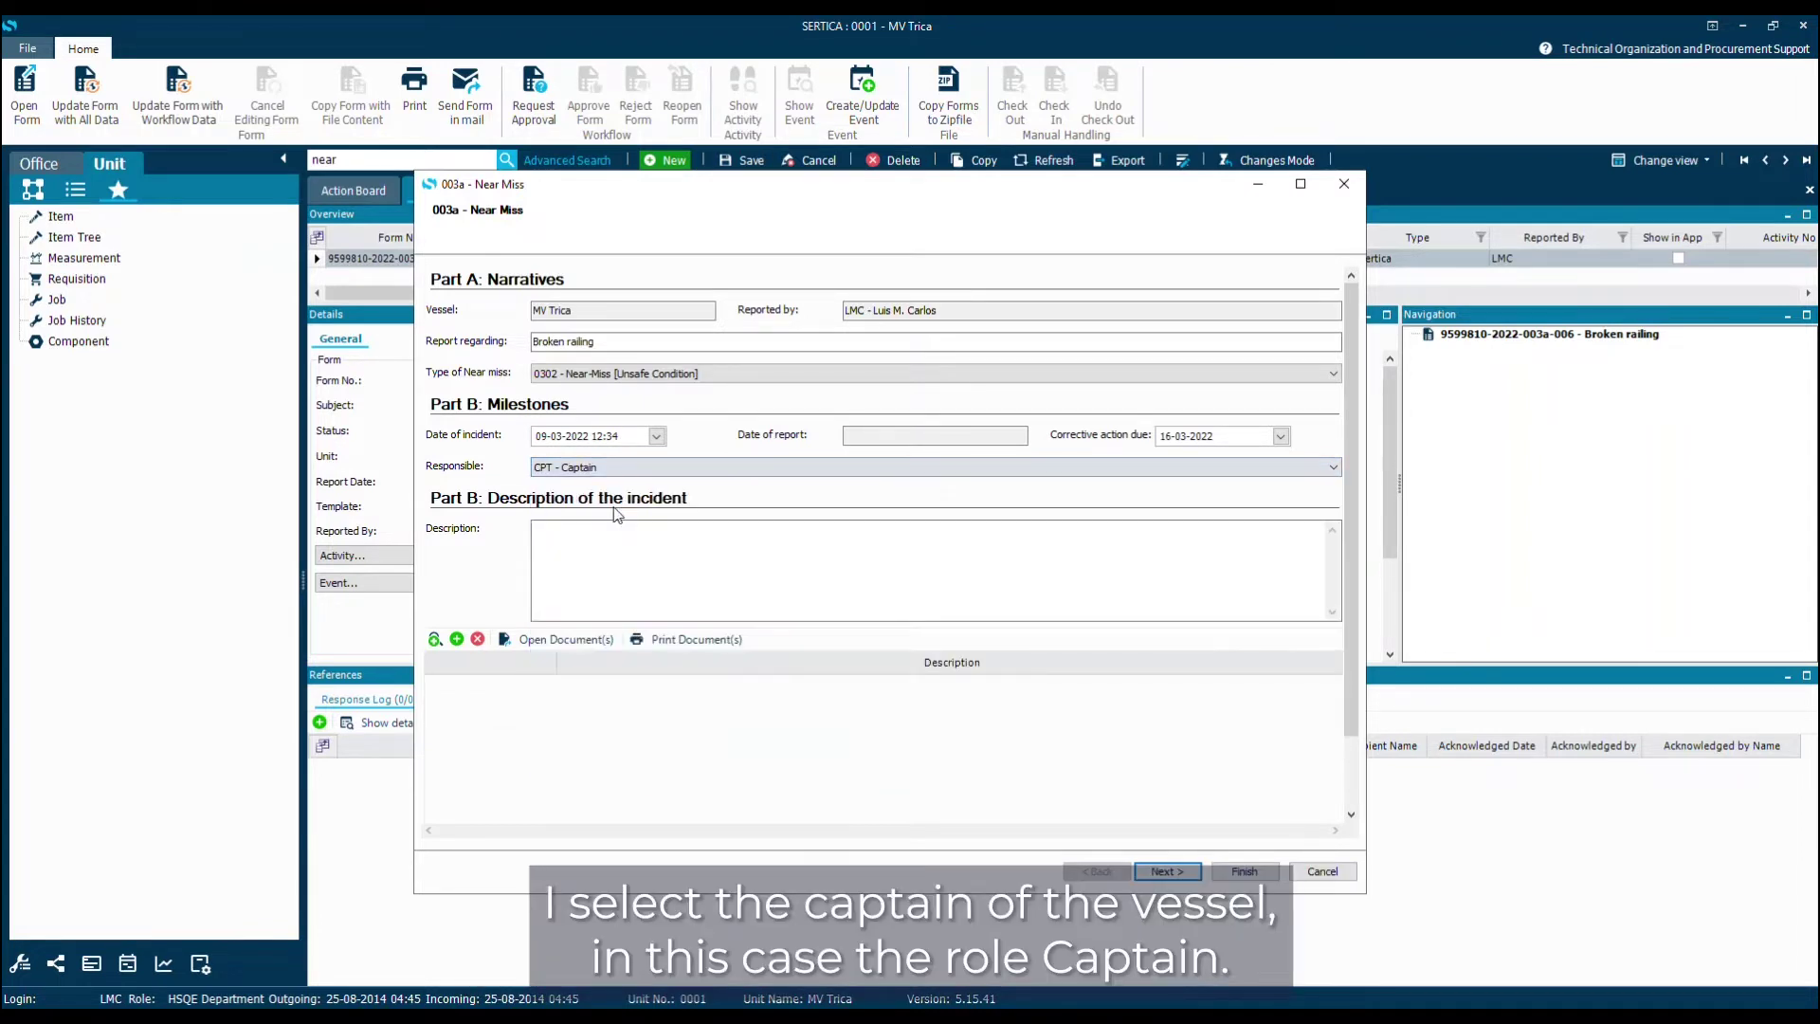
left_click(610, 554)
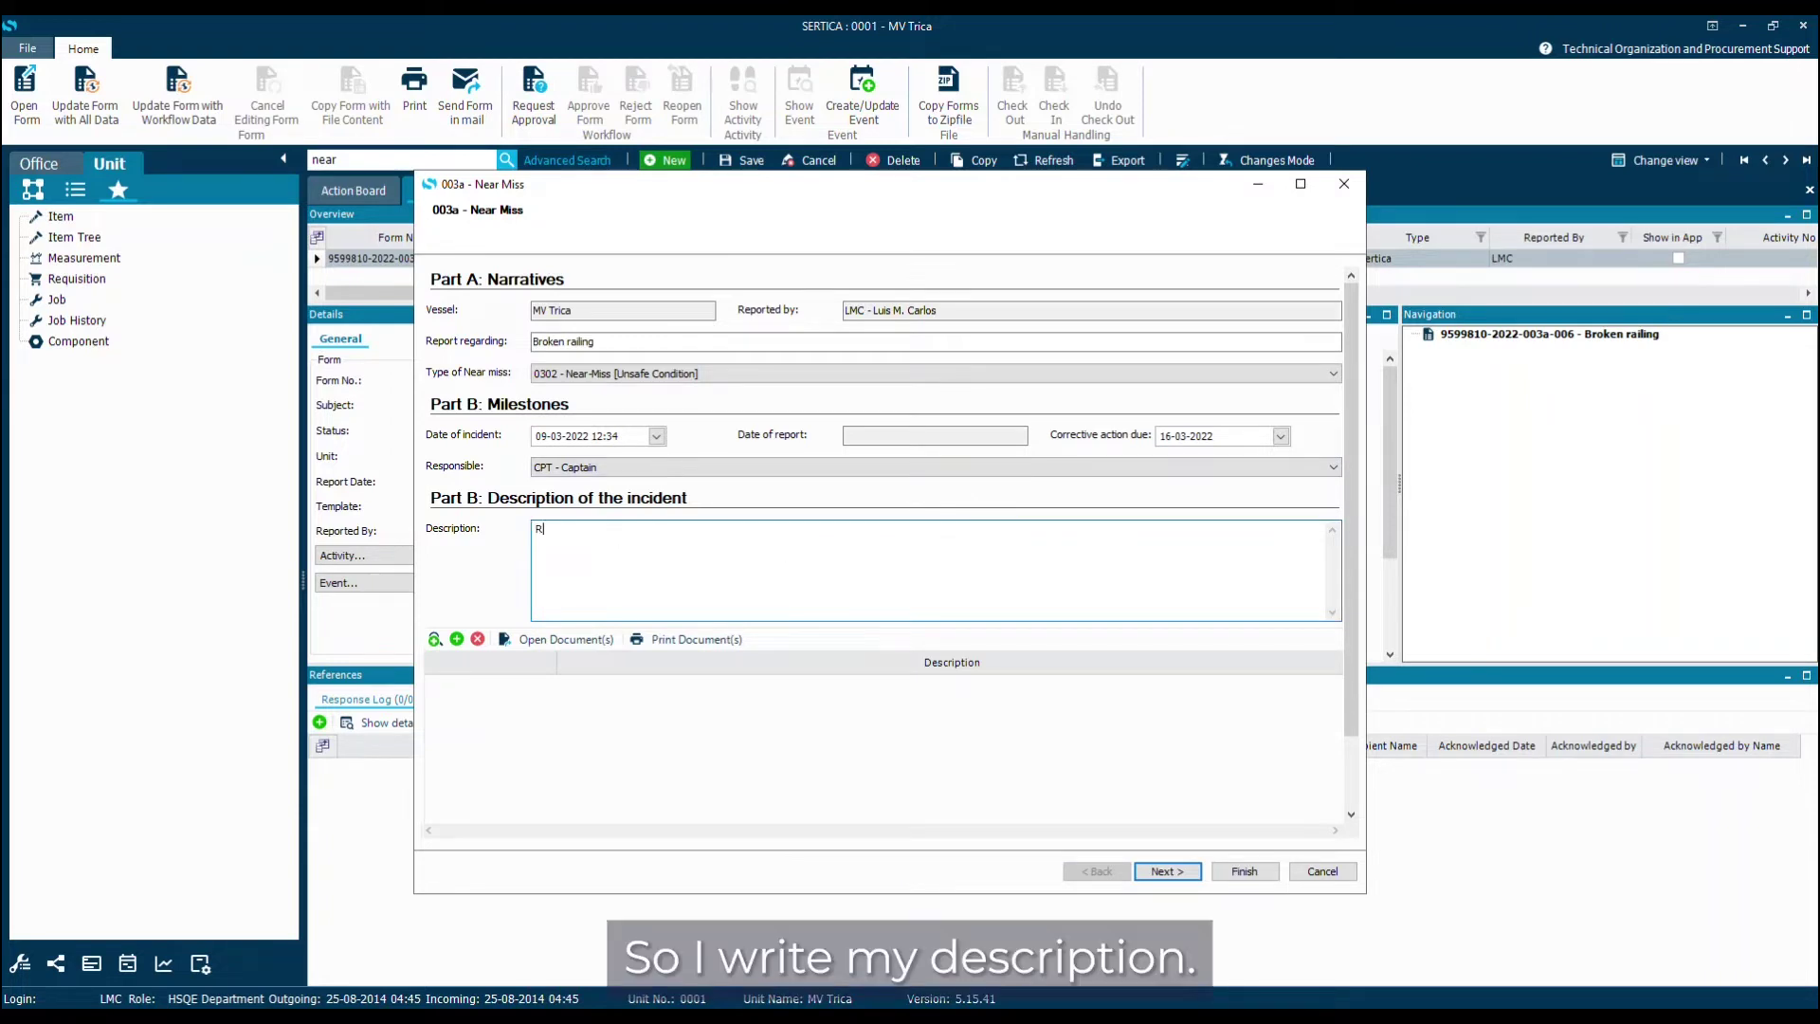
Describe the incident as 'Railing broken on staircase' and attach the broken-railing.jpg photo
type("Railing broken on stair")
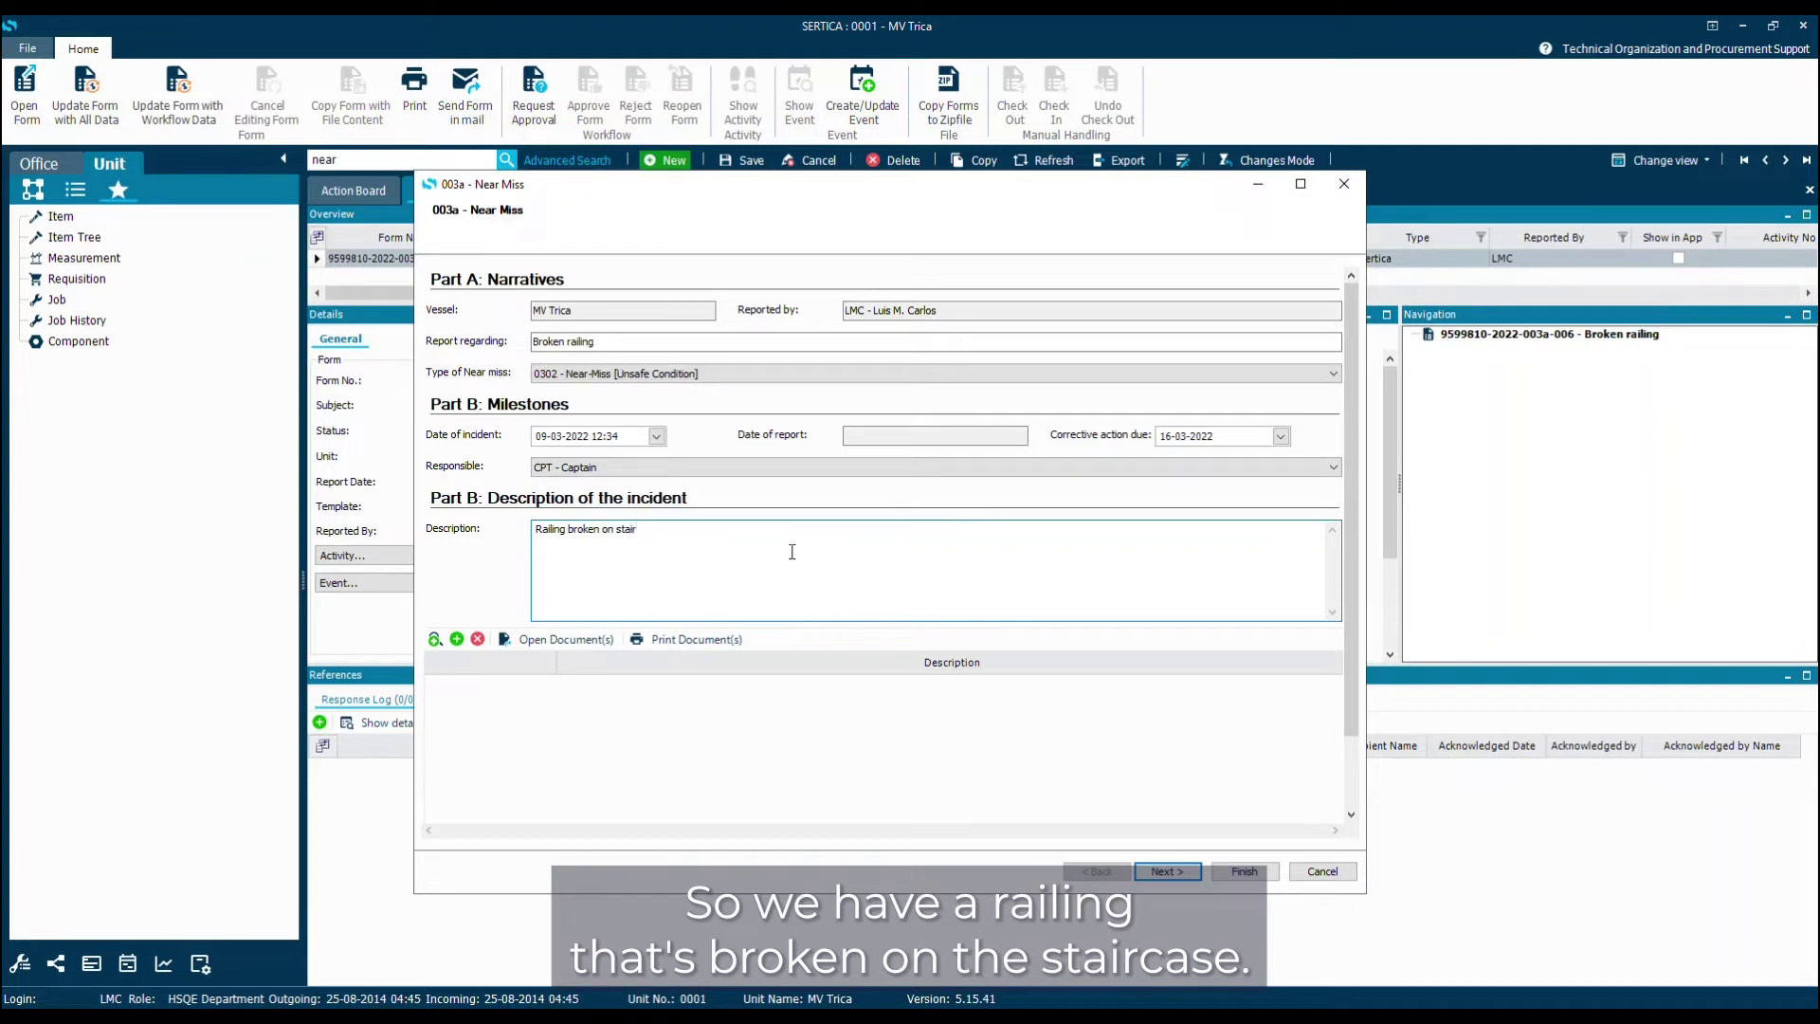
type("case")
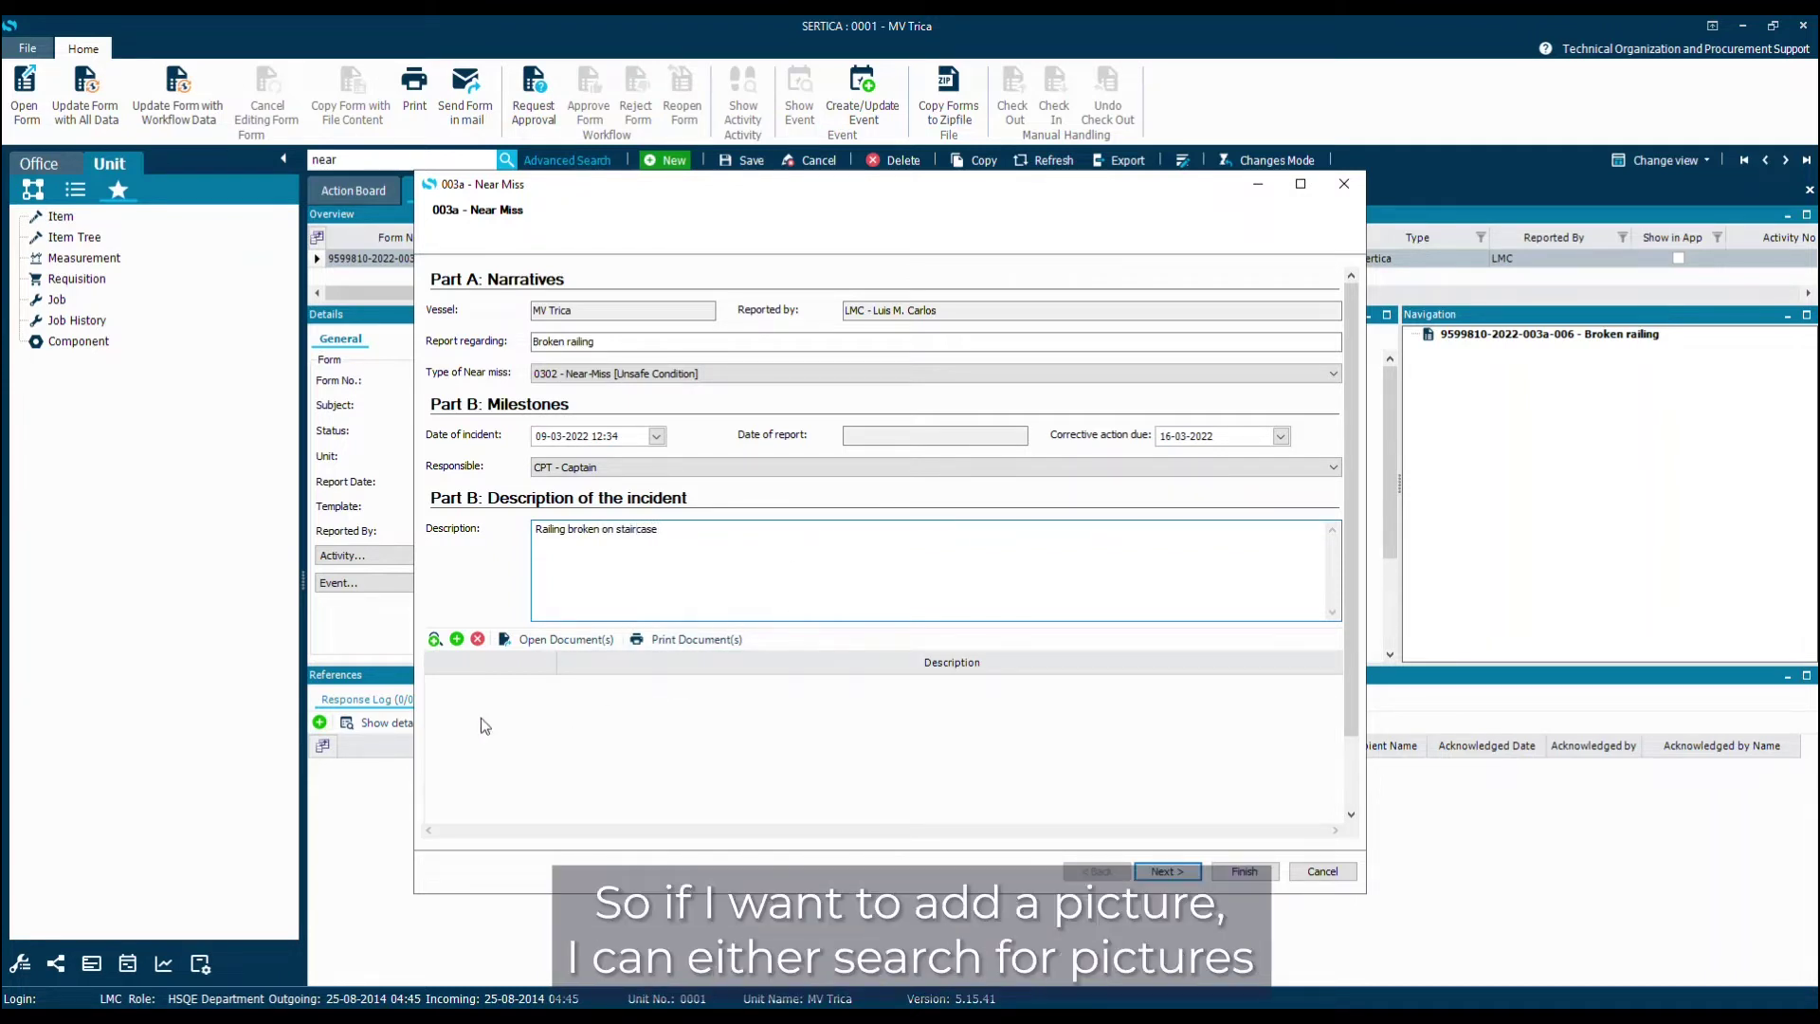
left_click(455, 642)
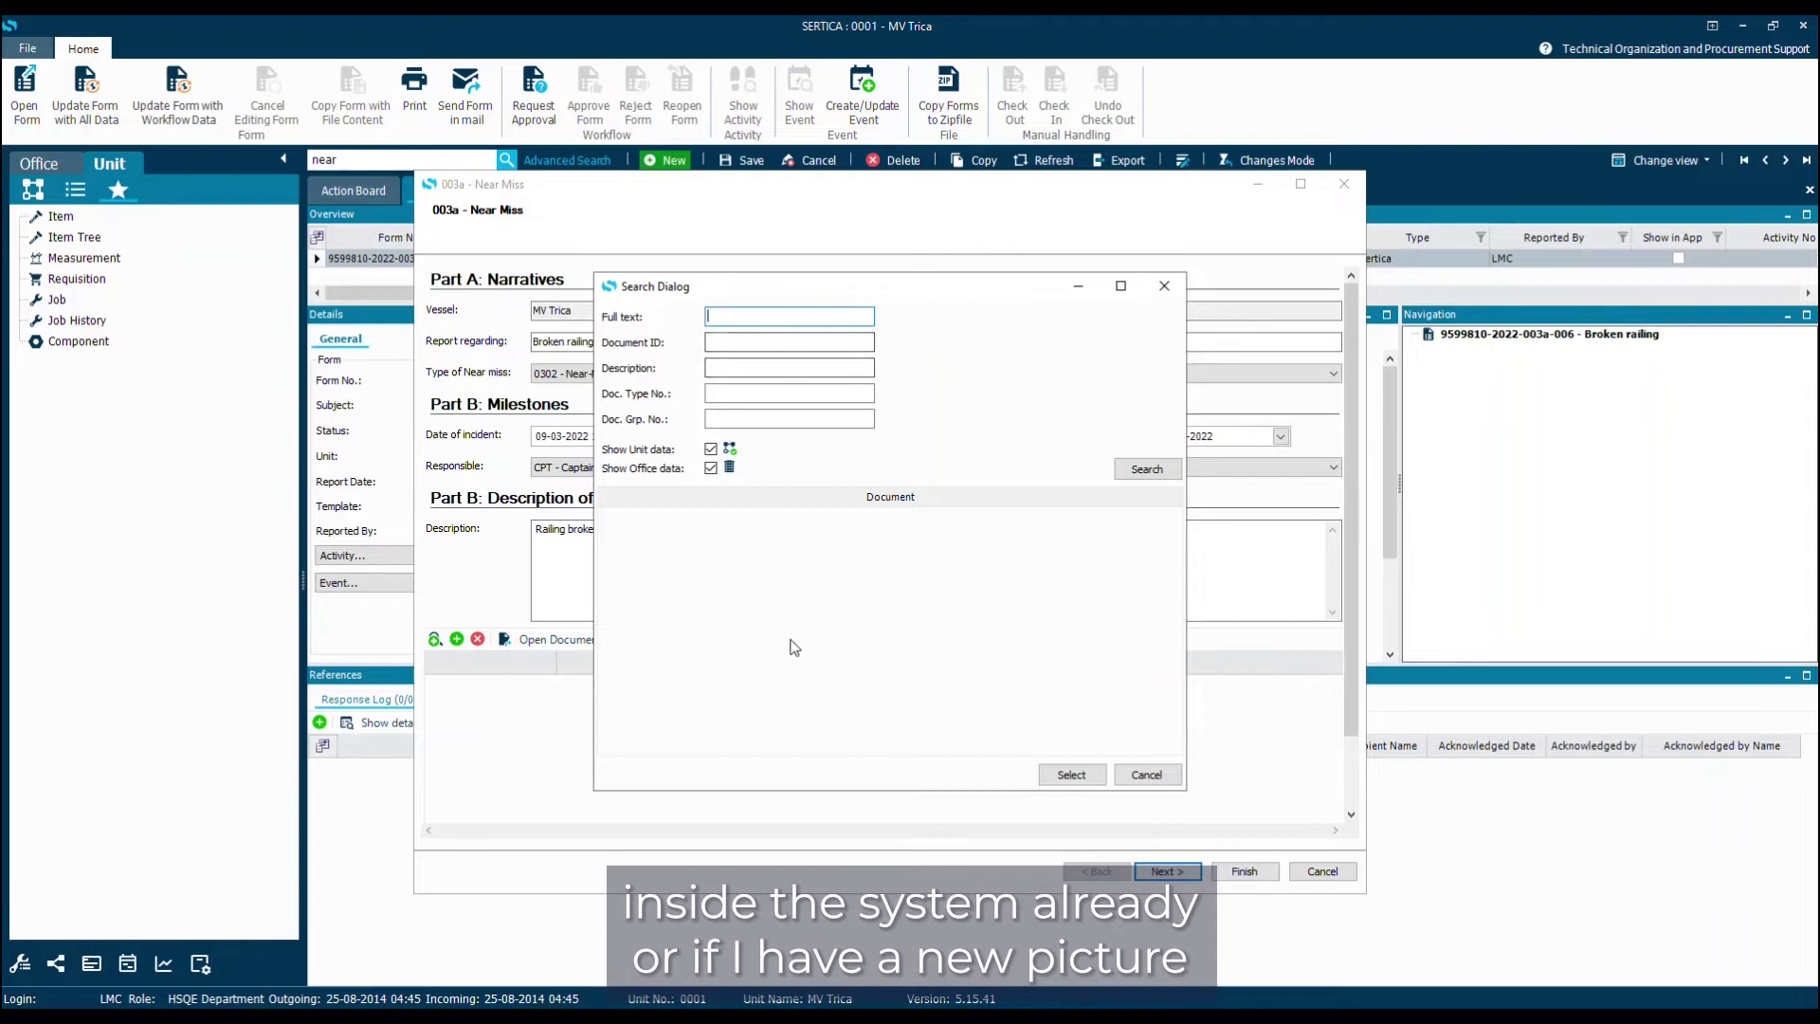
left_click(1138, 776)
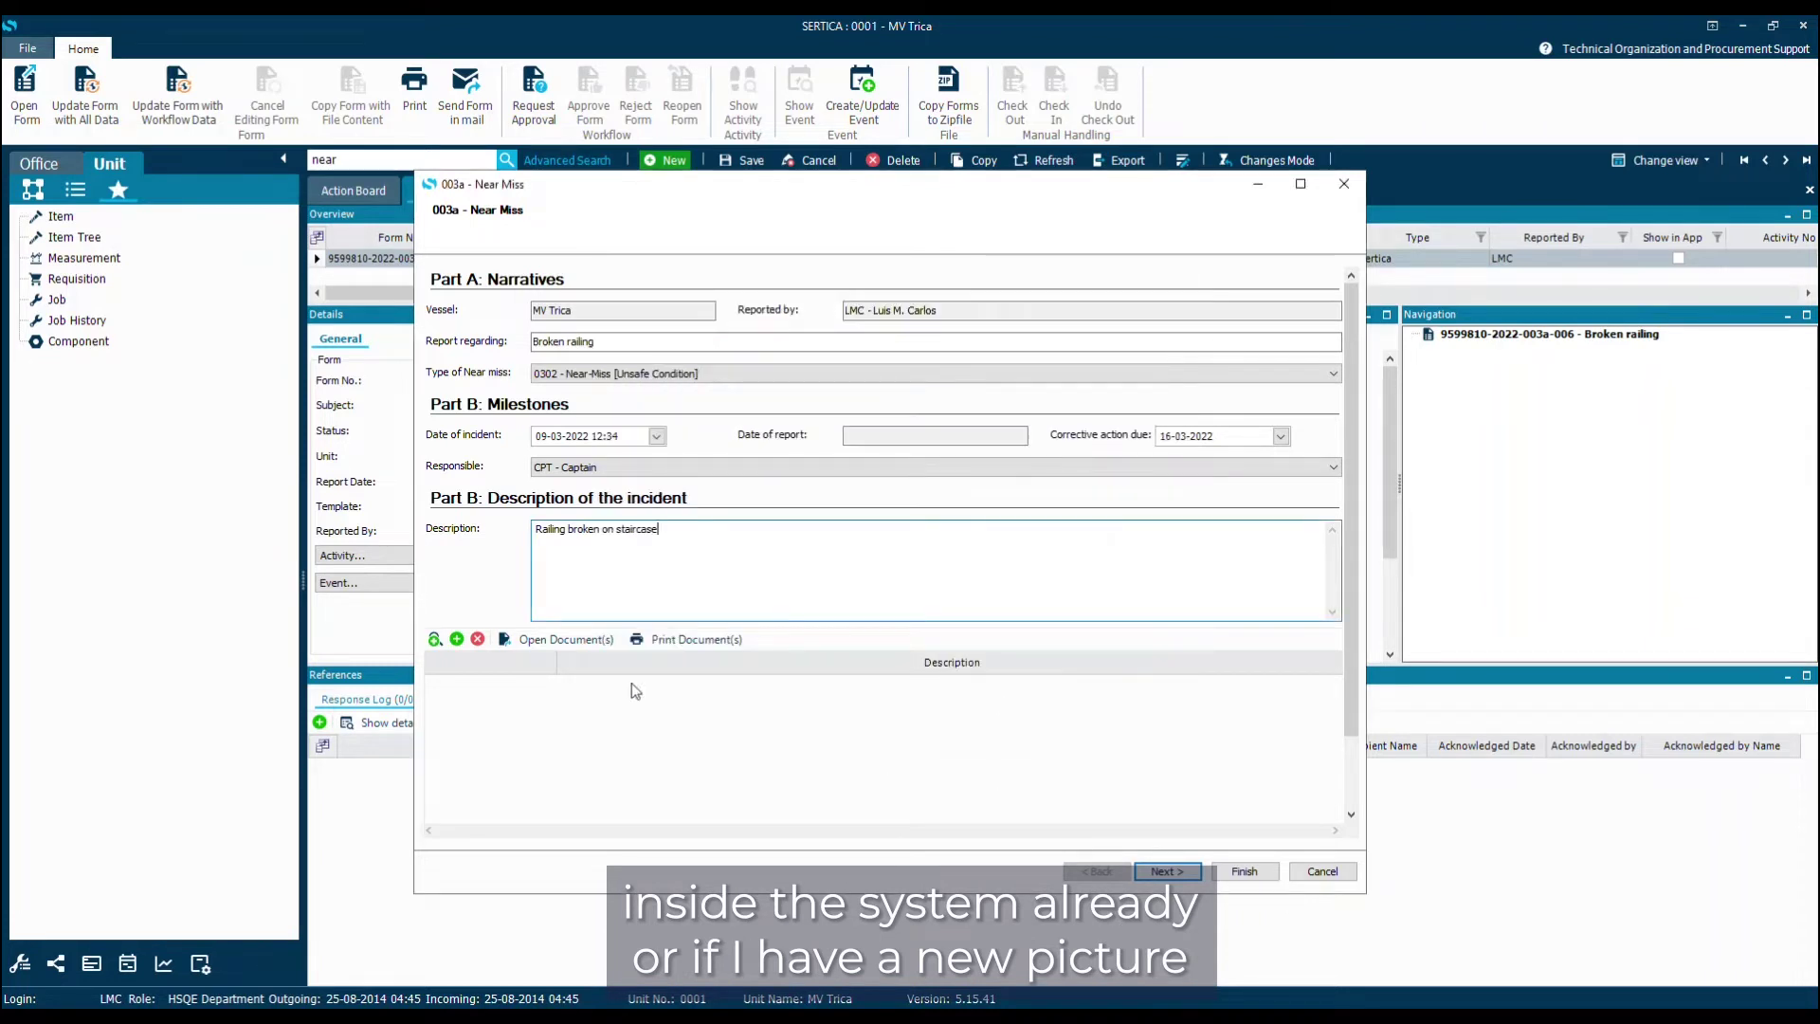
left_click(458, 640)
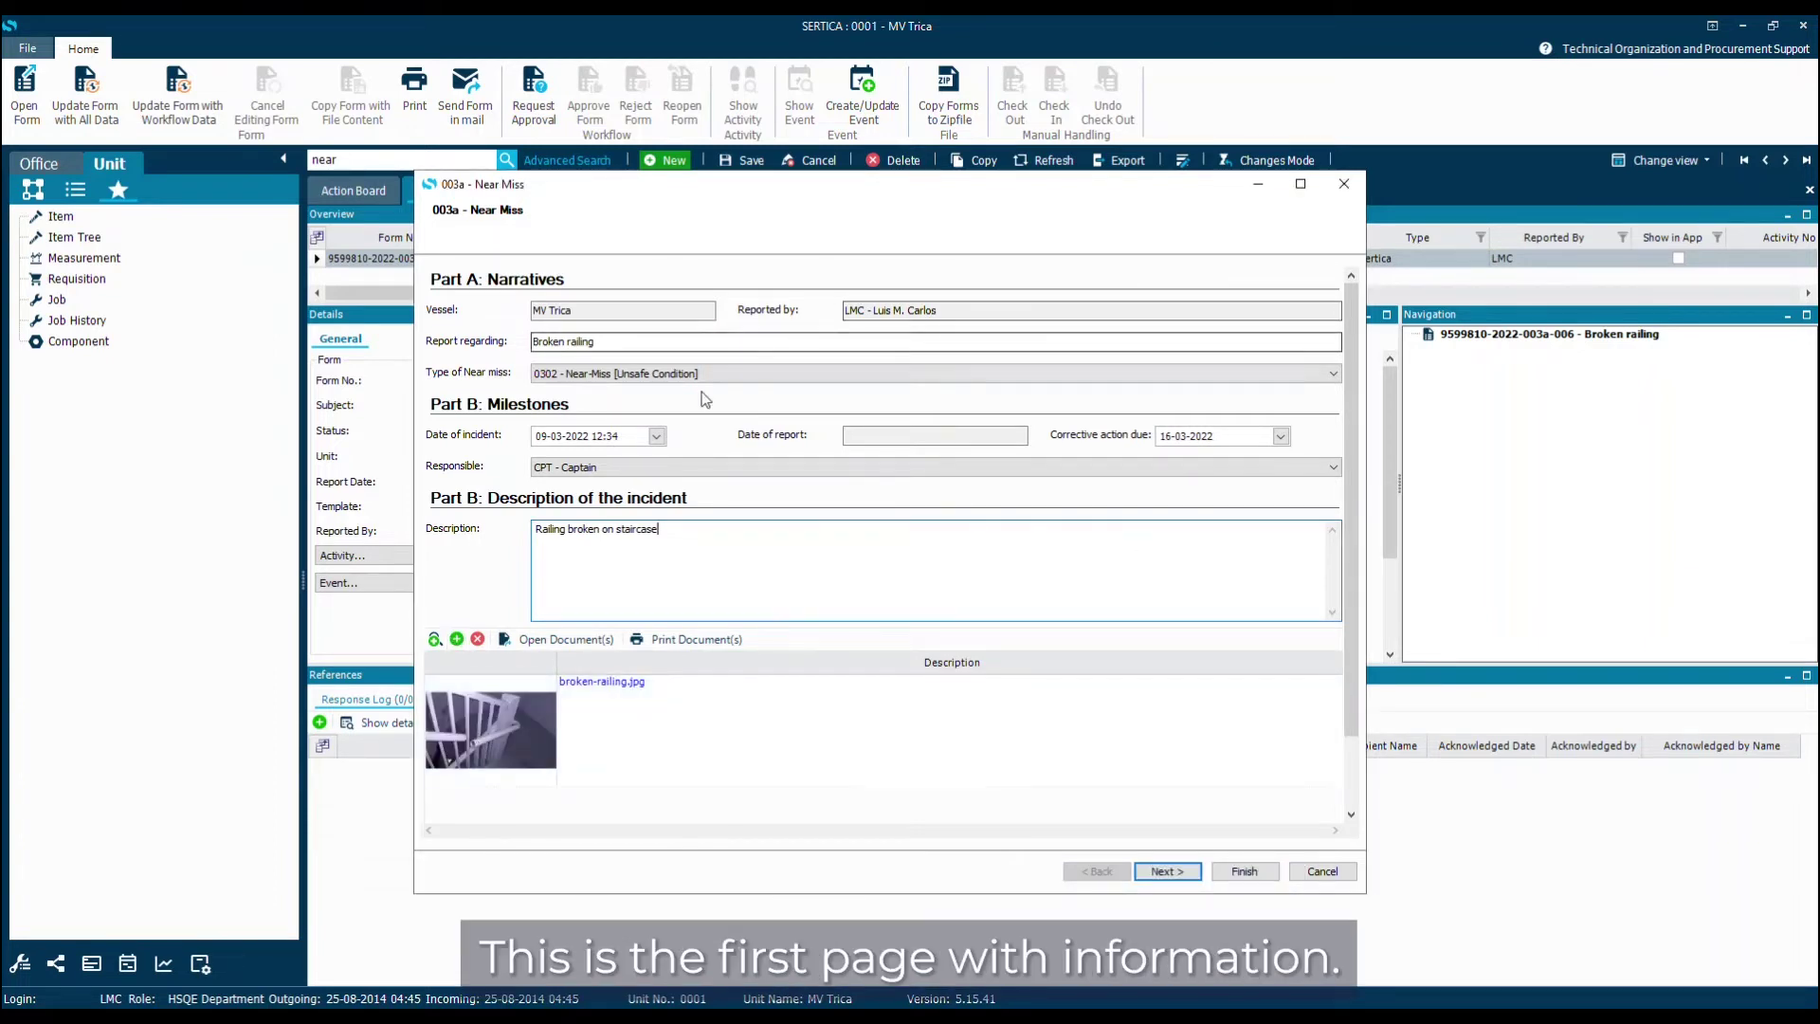
left_click(1181, 879)
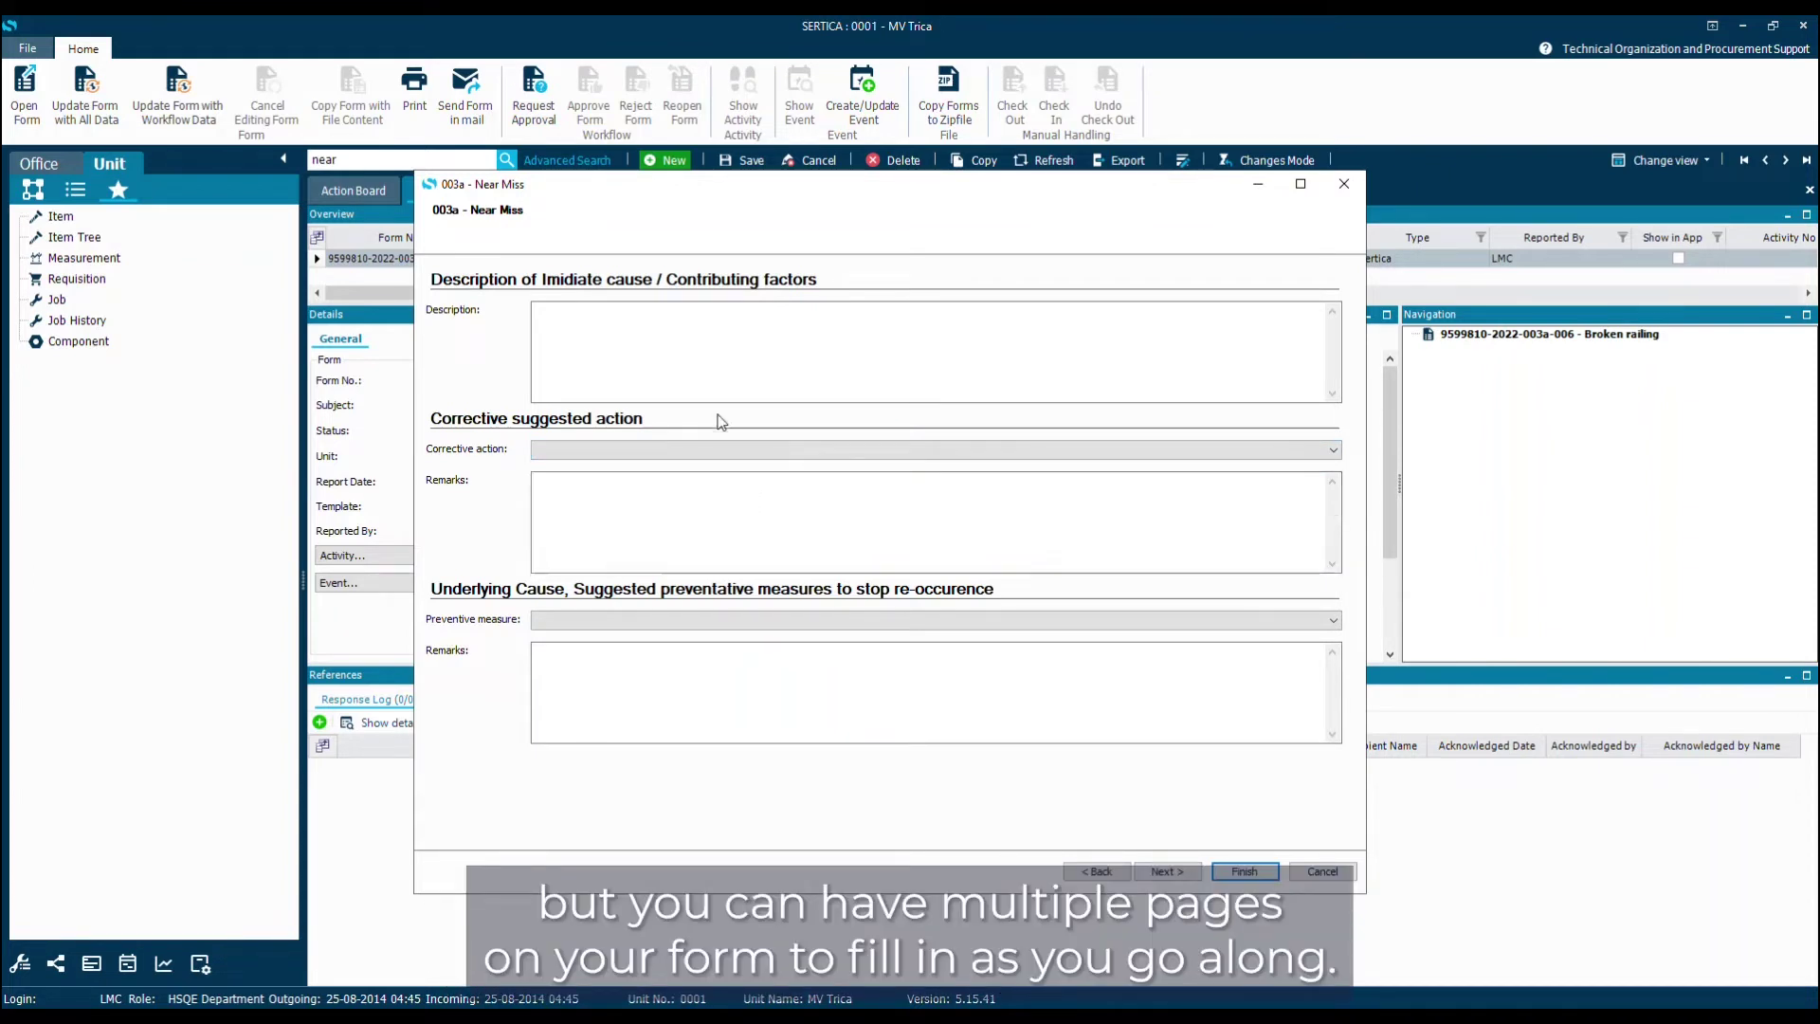
Enter cause 'not good enough' and corrective action Repair Work / Cleaning Up, remarked 'Fix rail'
left_click(574, 324)
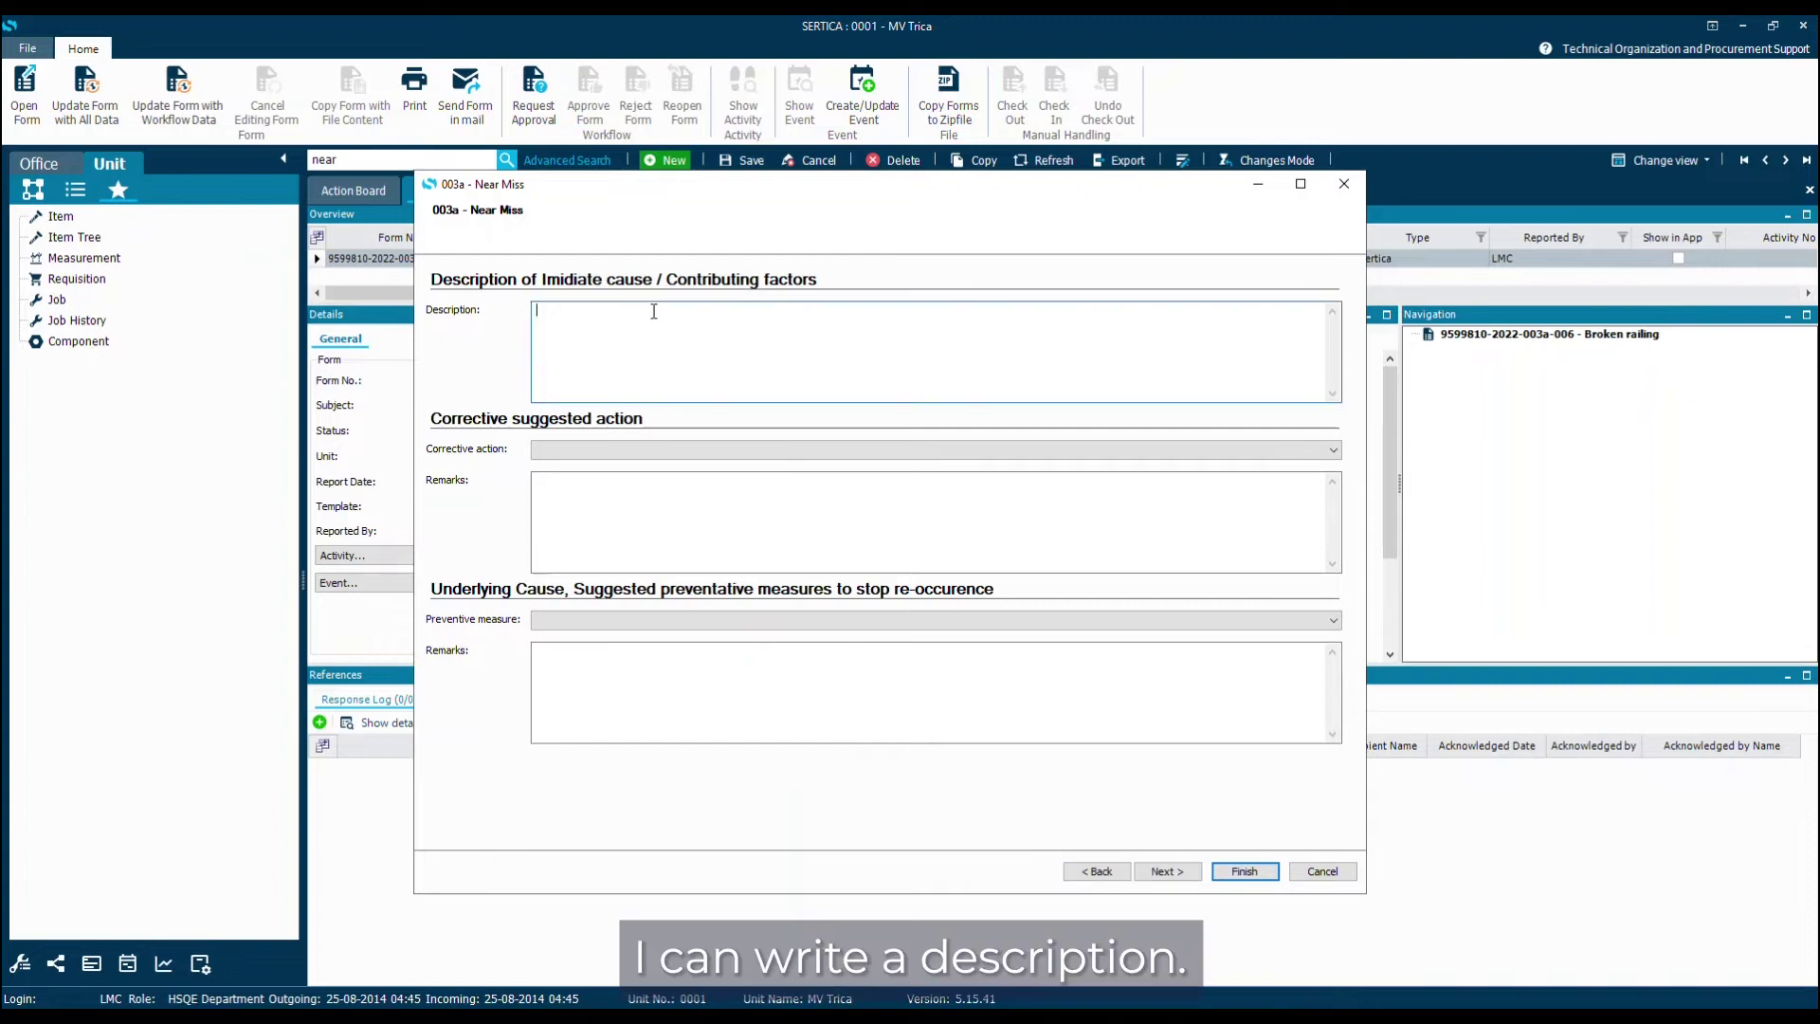
type("not goo")
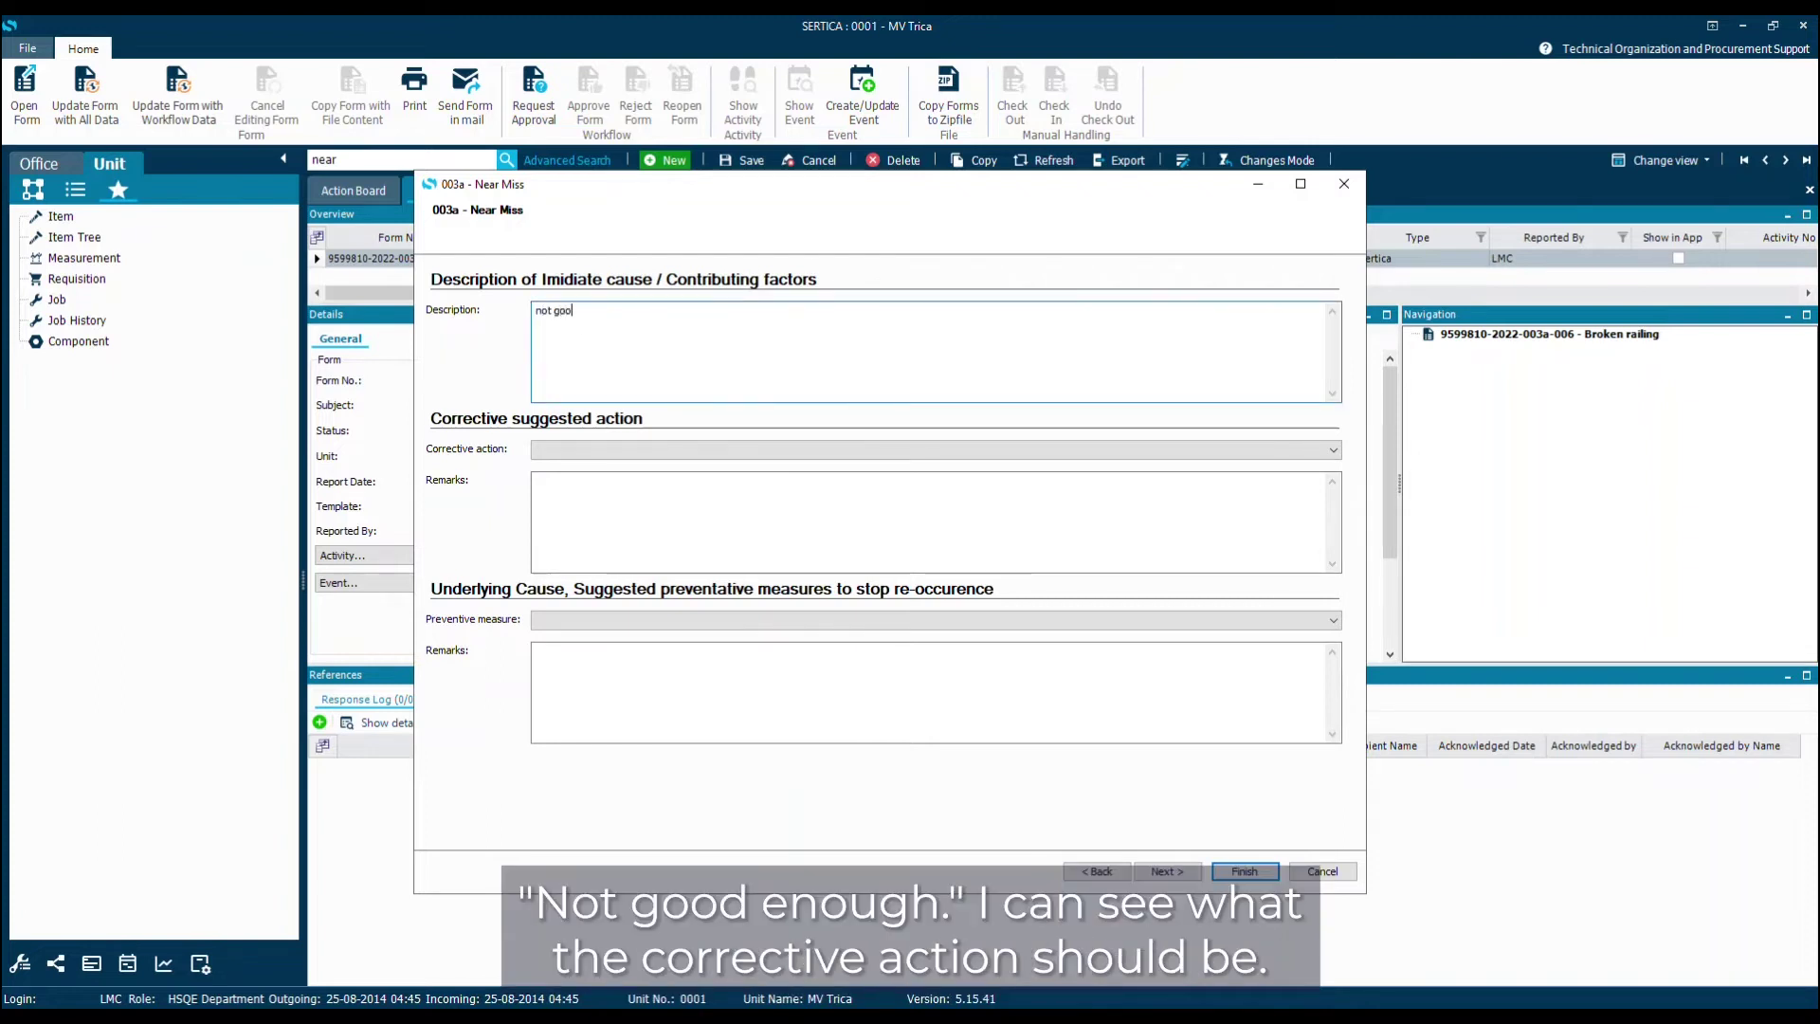
type("d enough")
left_click(603, 454)
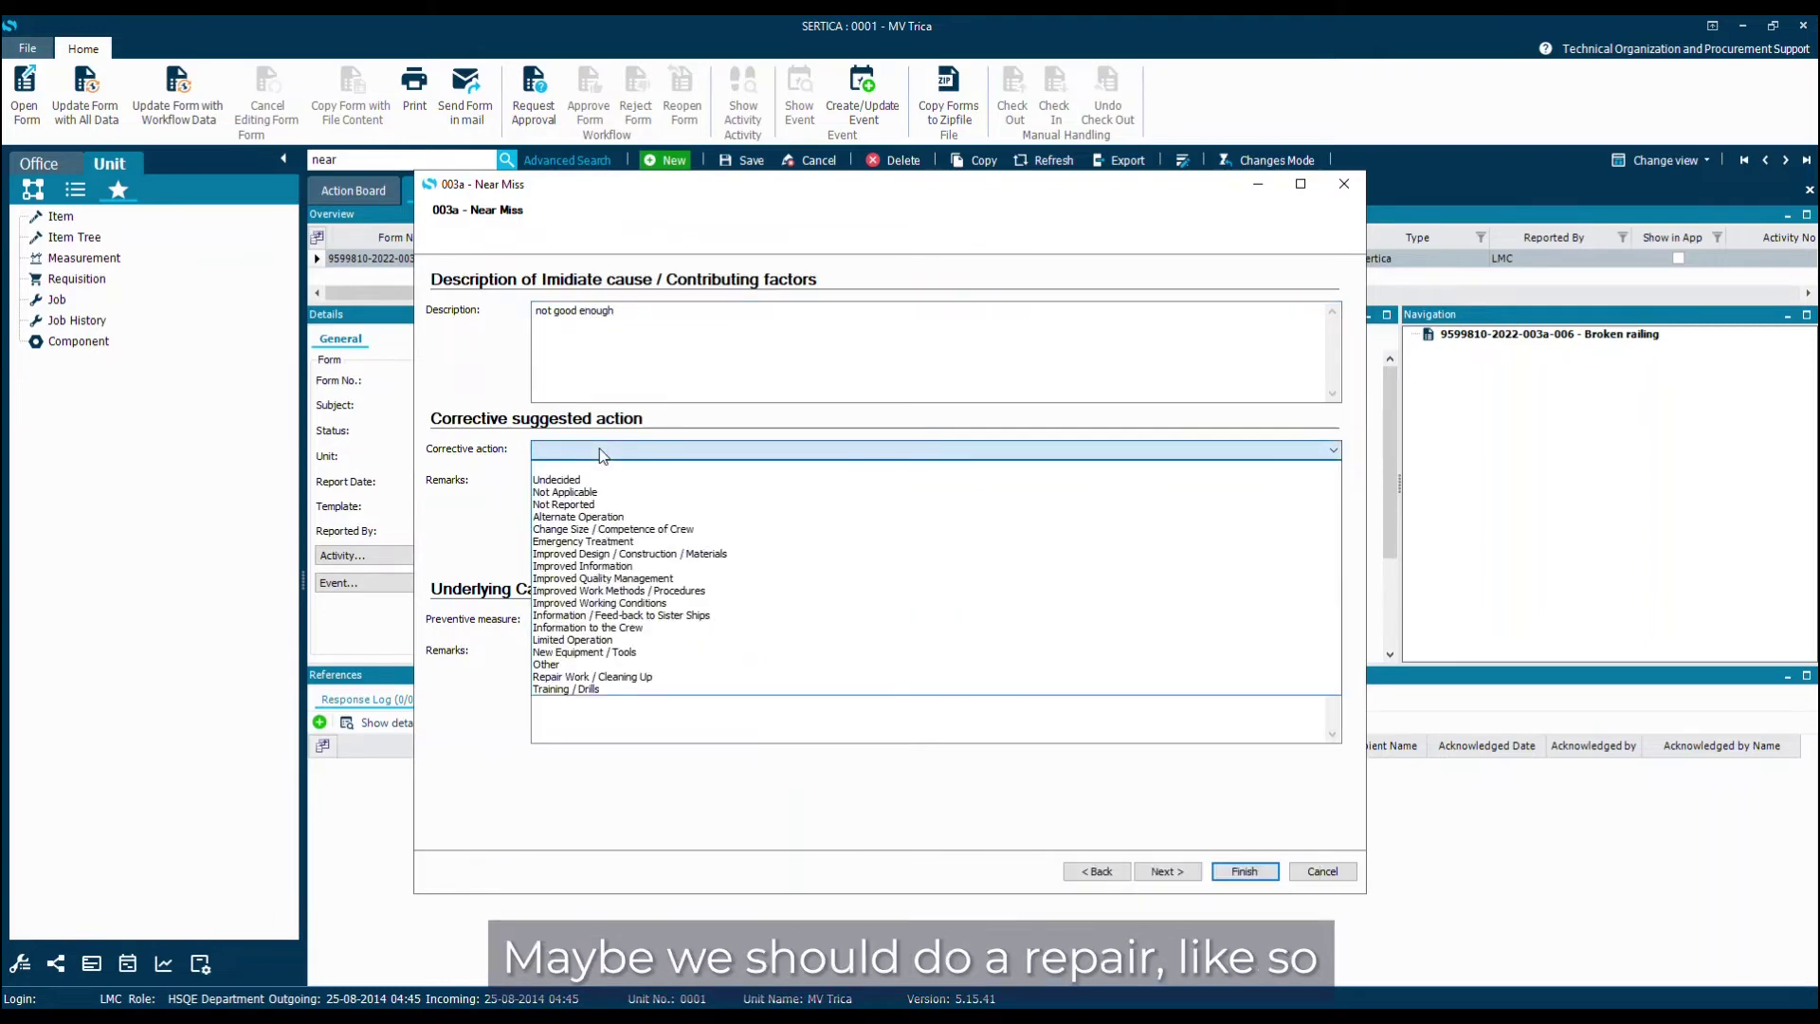
left_click(663, 677)
left_click(641, 506)
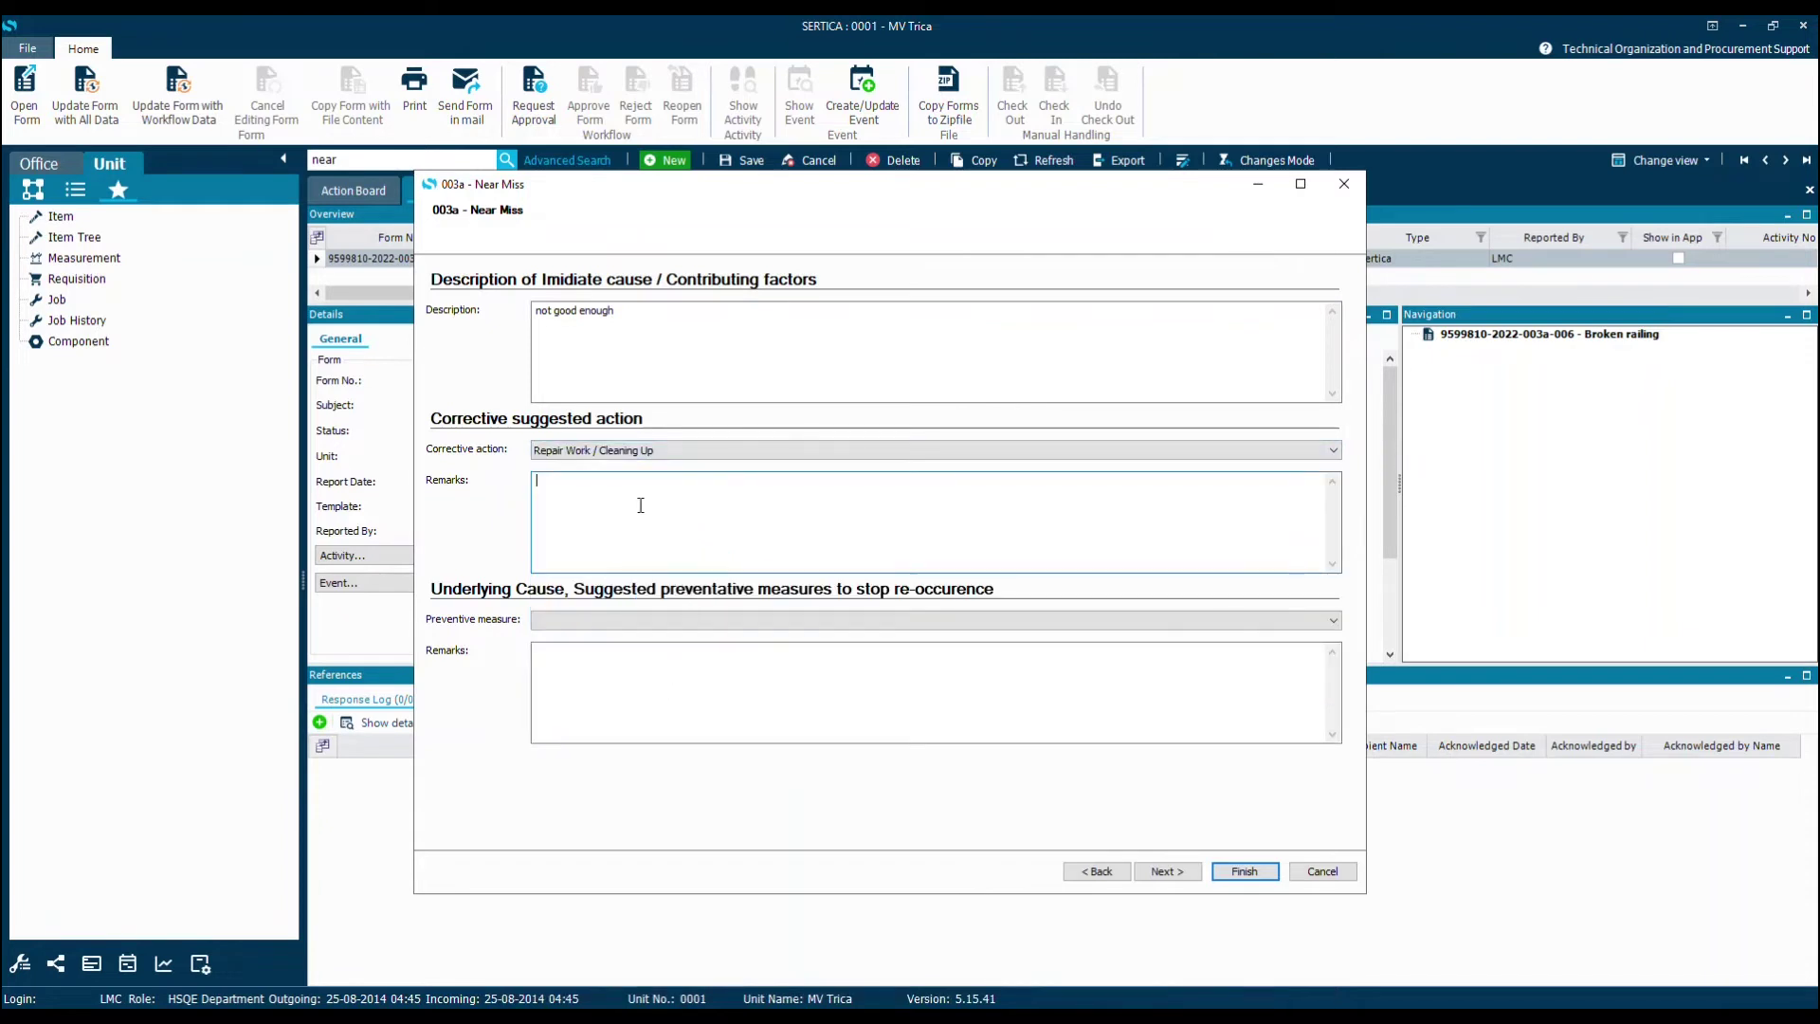
type("Fix railing")
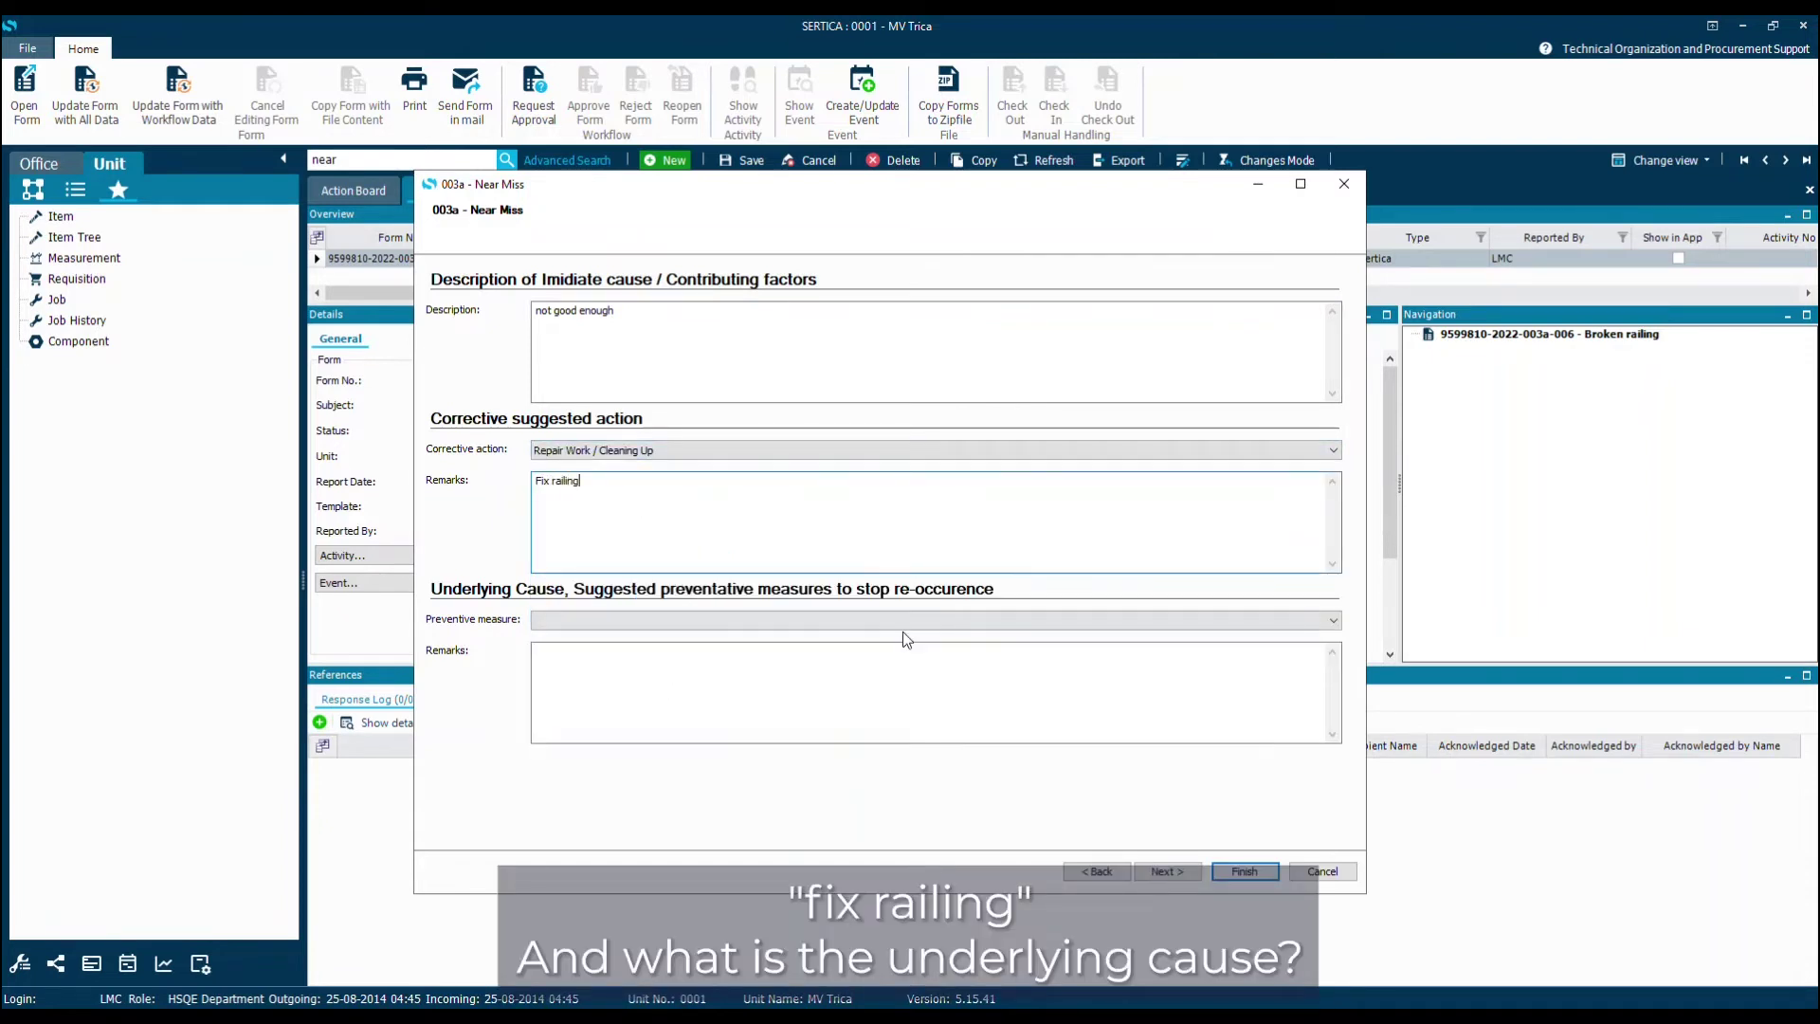
Set preventive measure to Repair Work / Cleaning Up with remark 'needs more repair'
left_click(902, 622)
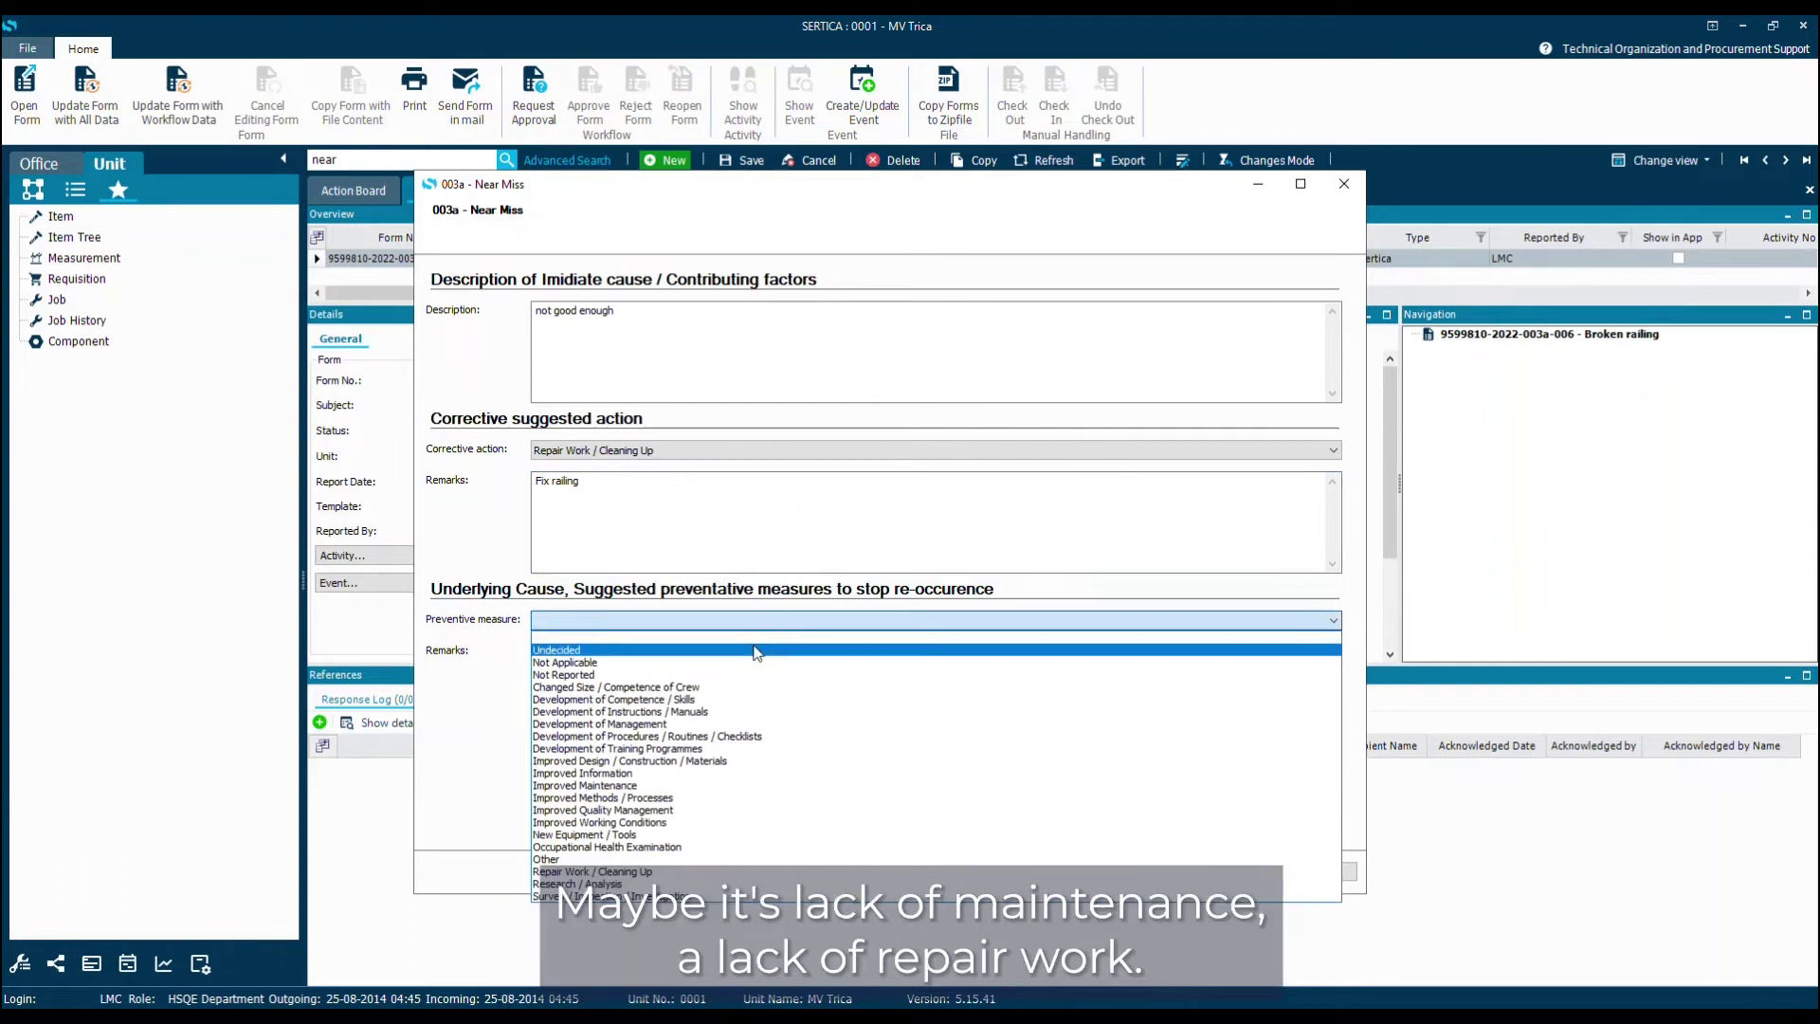
left_click(673, 872)
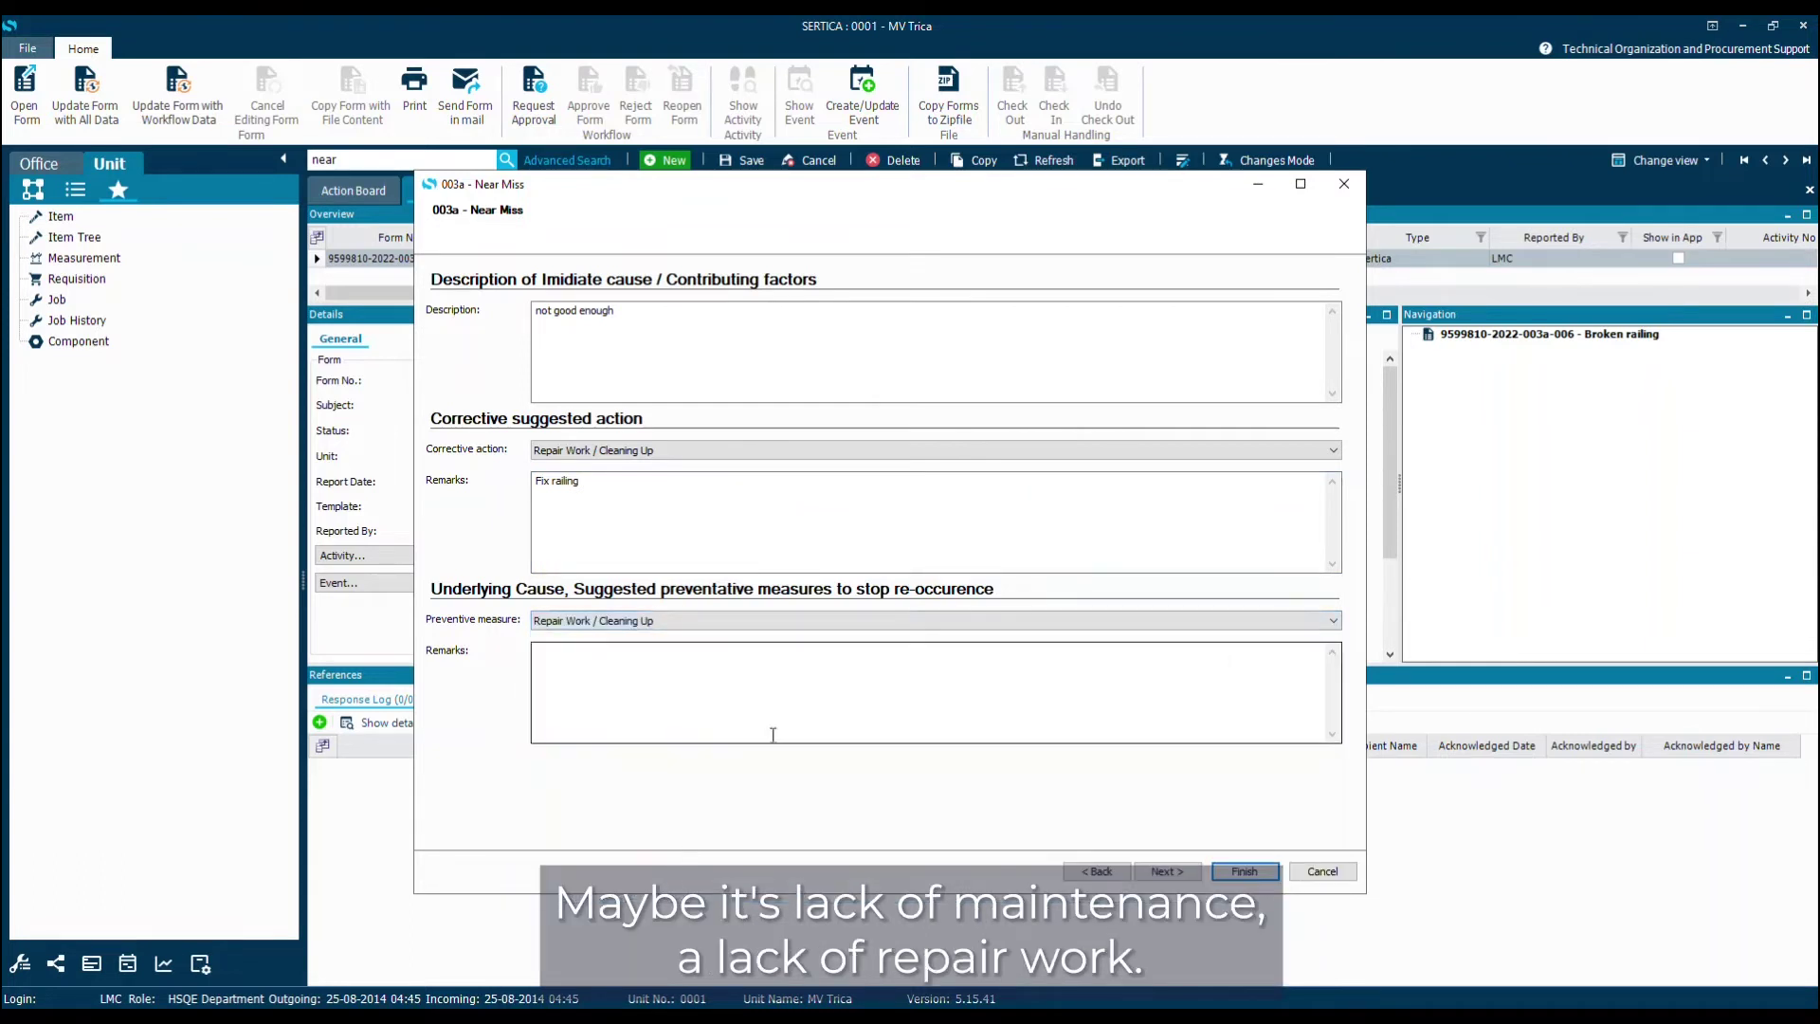
left_click(616, 666)
type("needs mo")
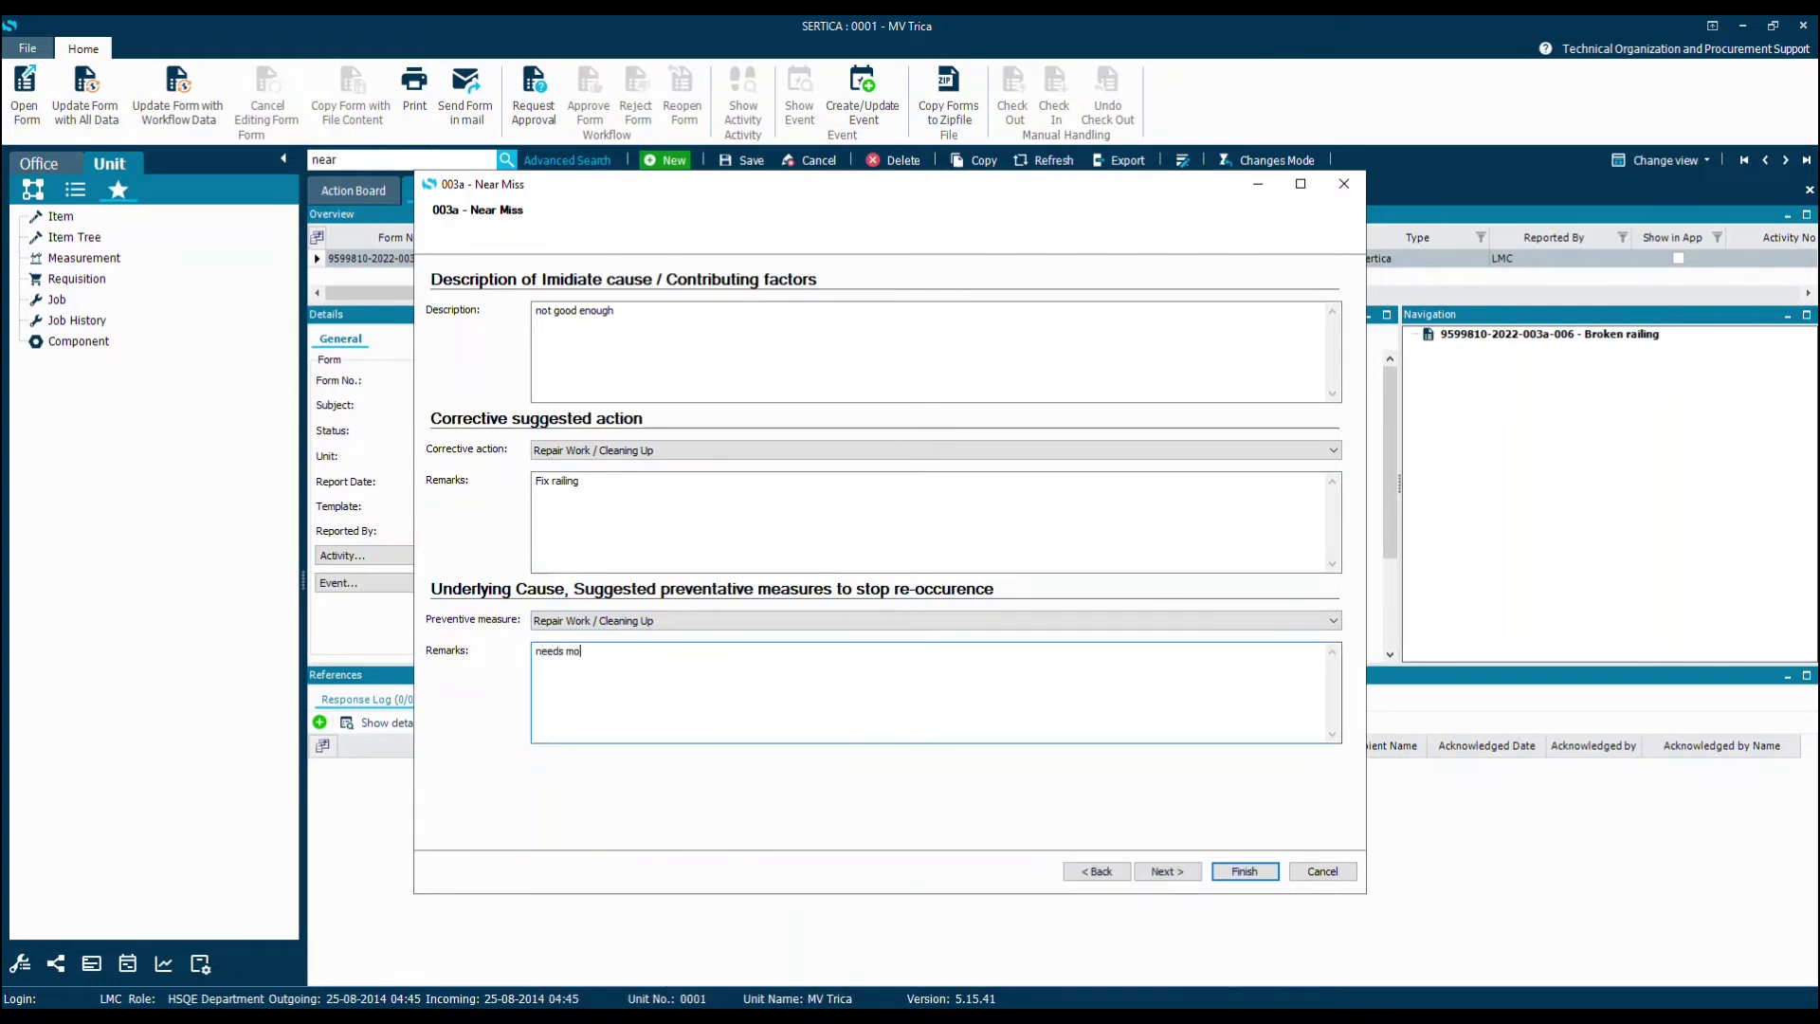
type("re reapir")
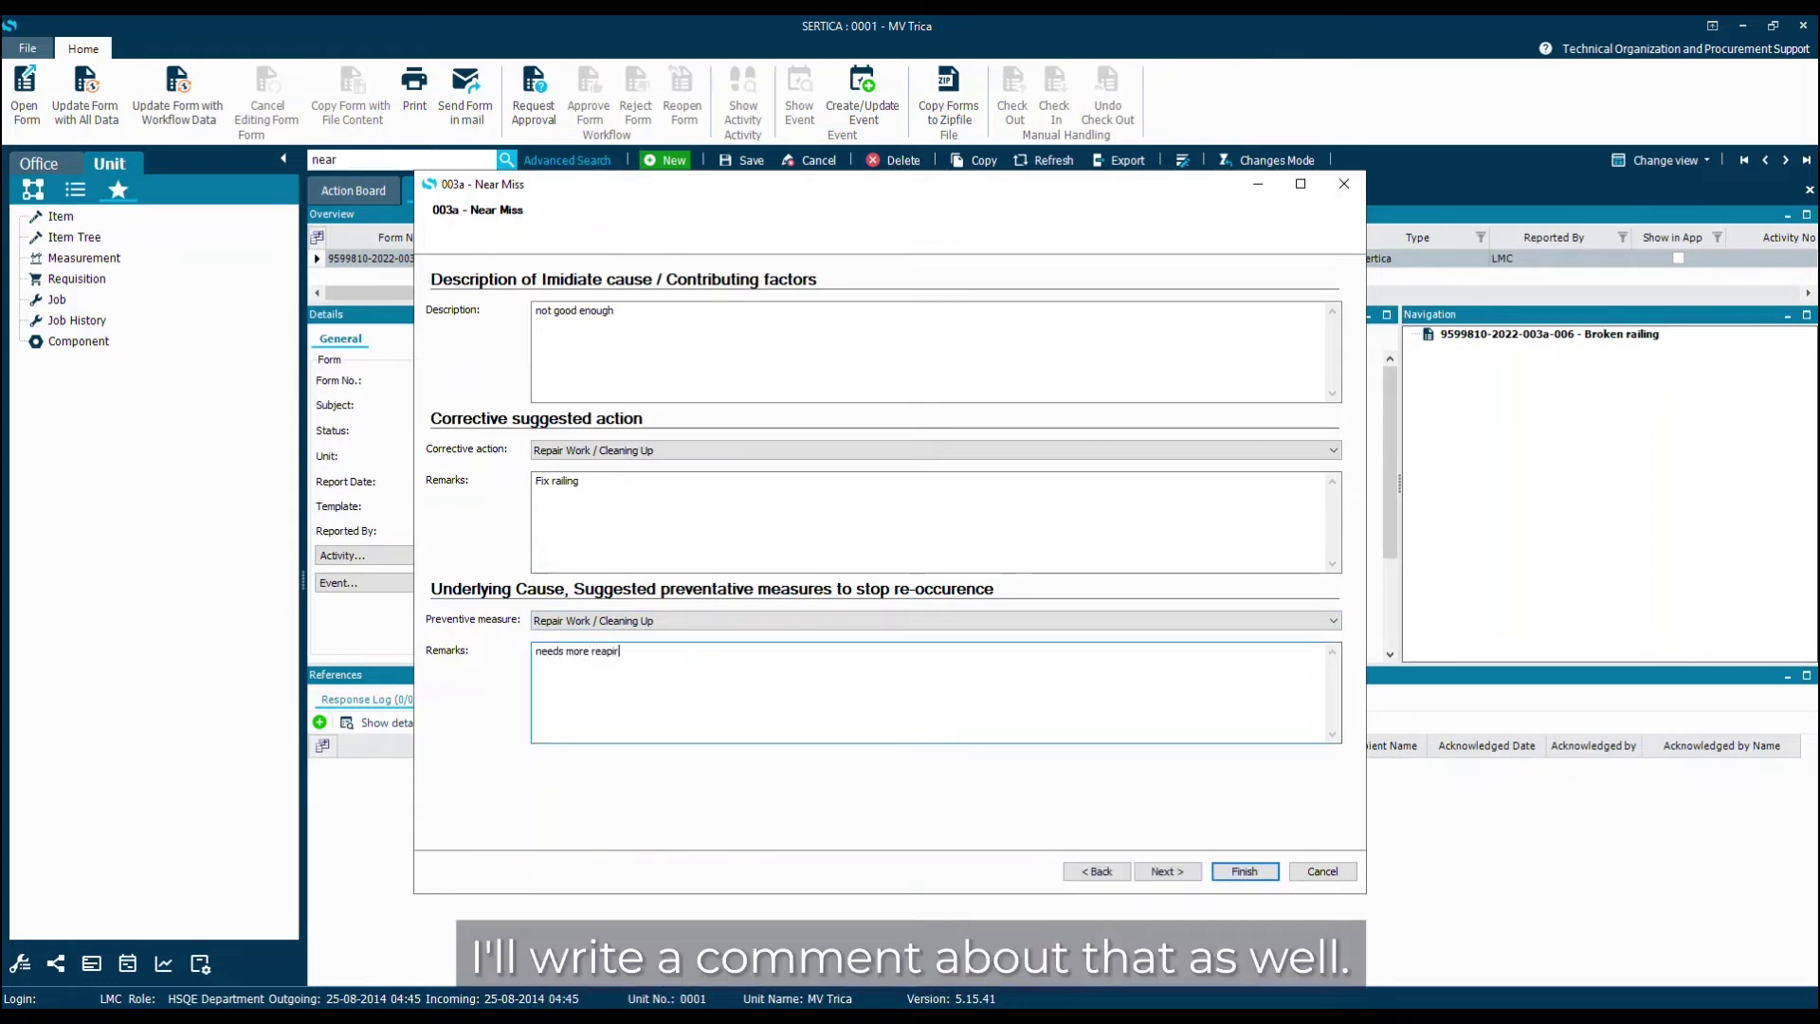
key("BackSpace")
key("BackSpace")
key("BackSpace")
key("BackSpace")
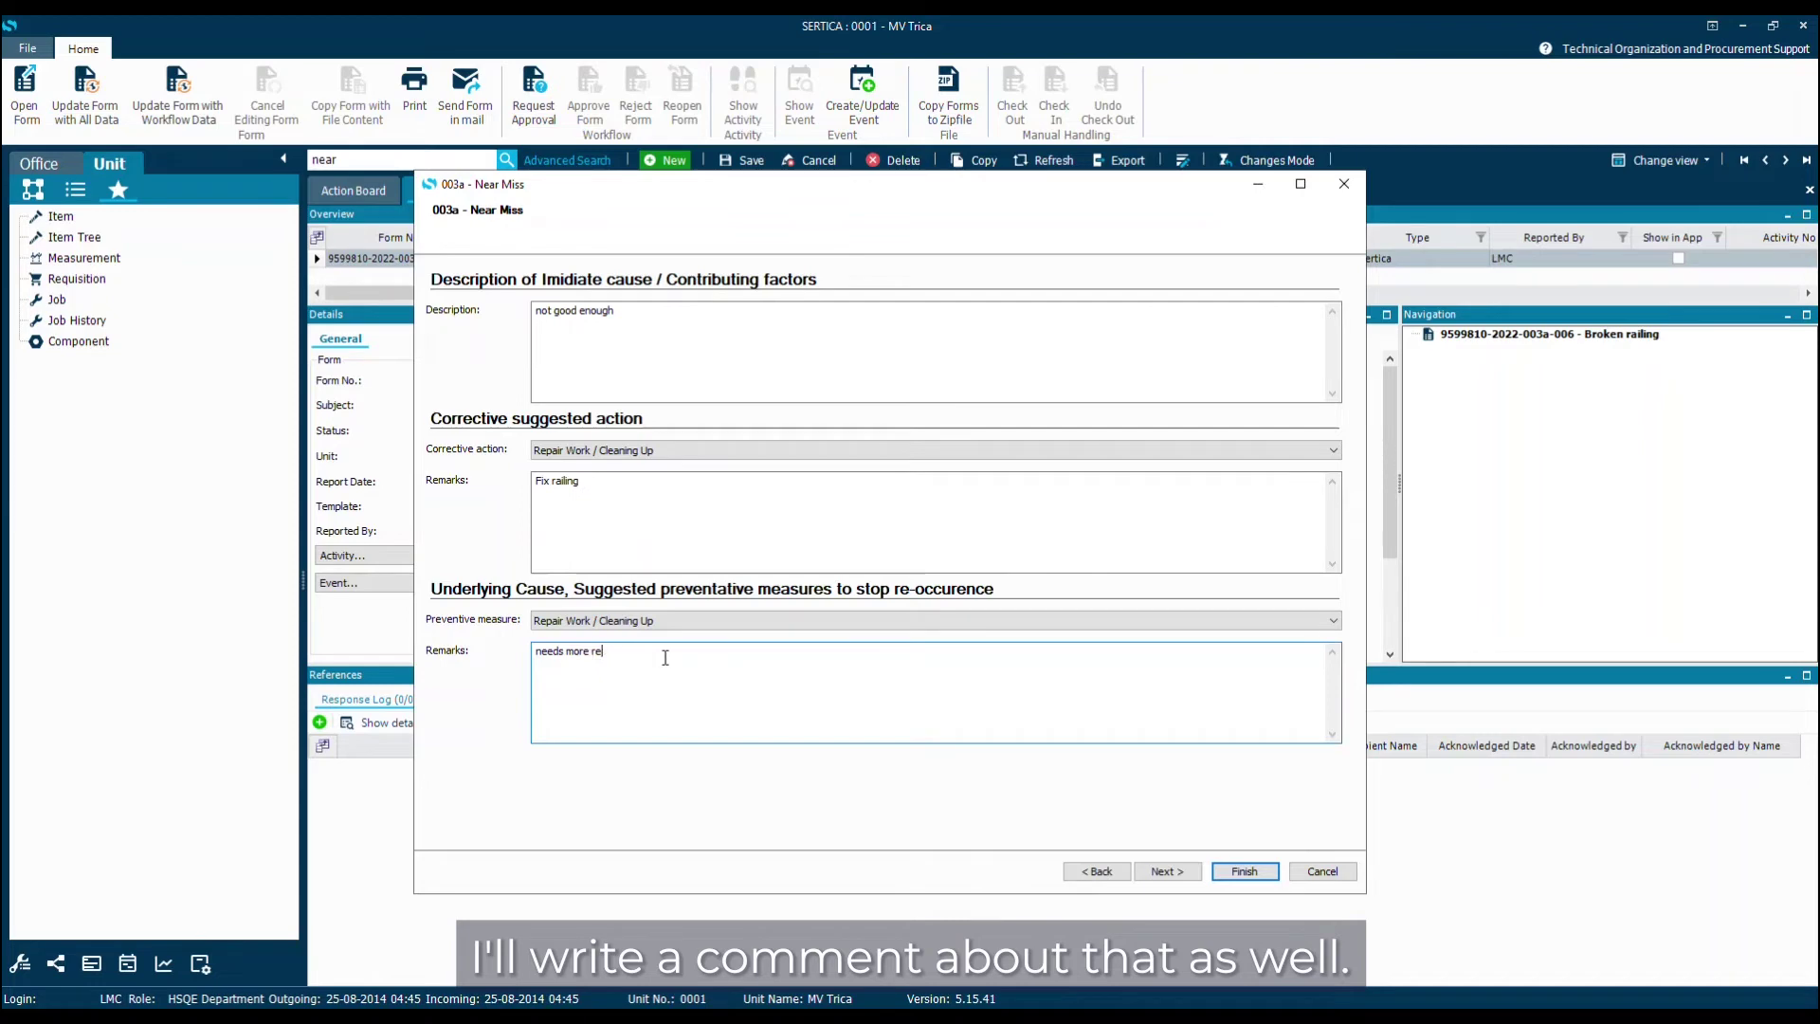
type("pair")
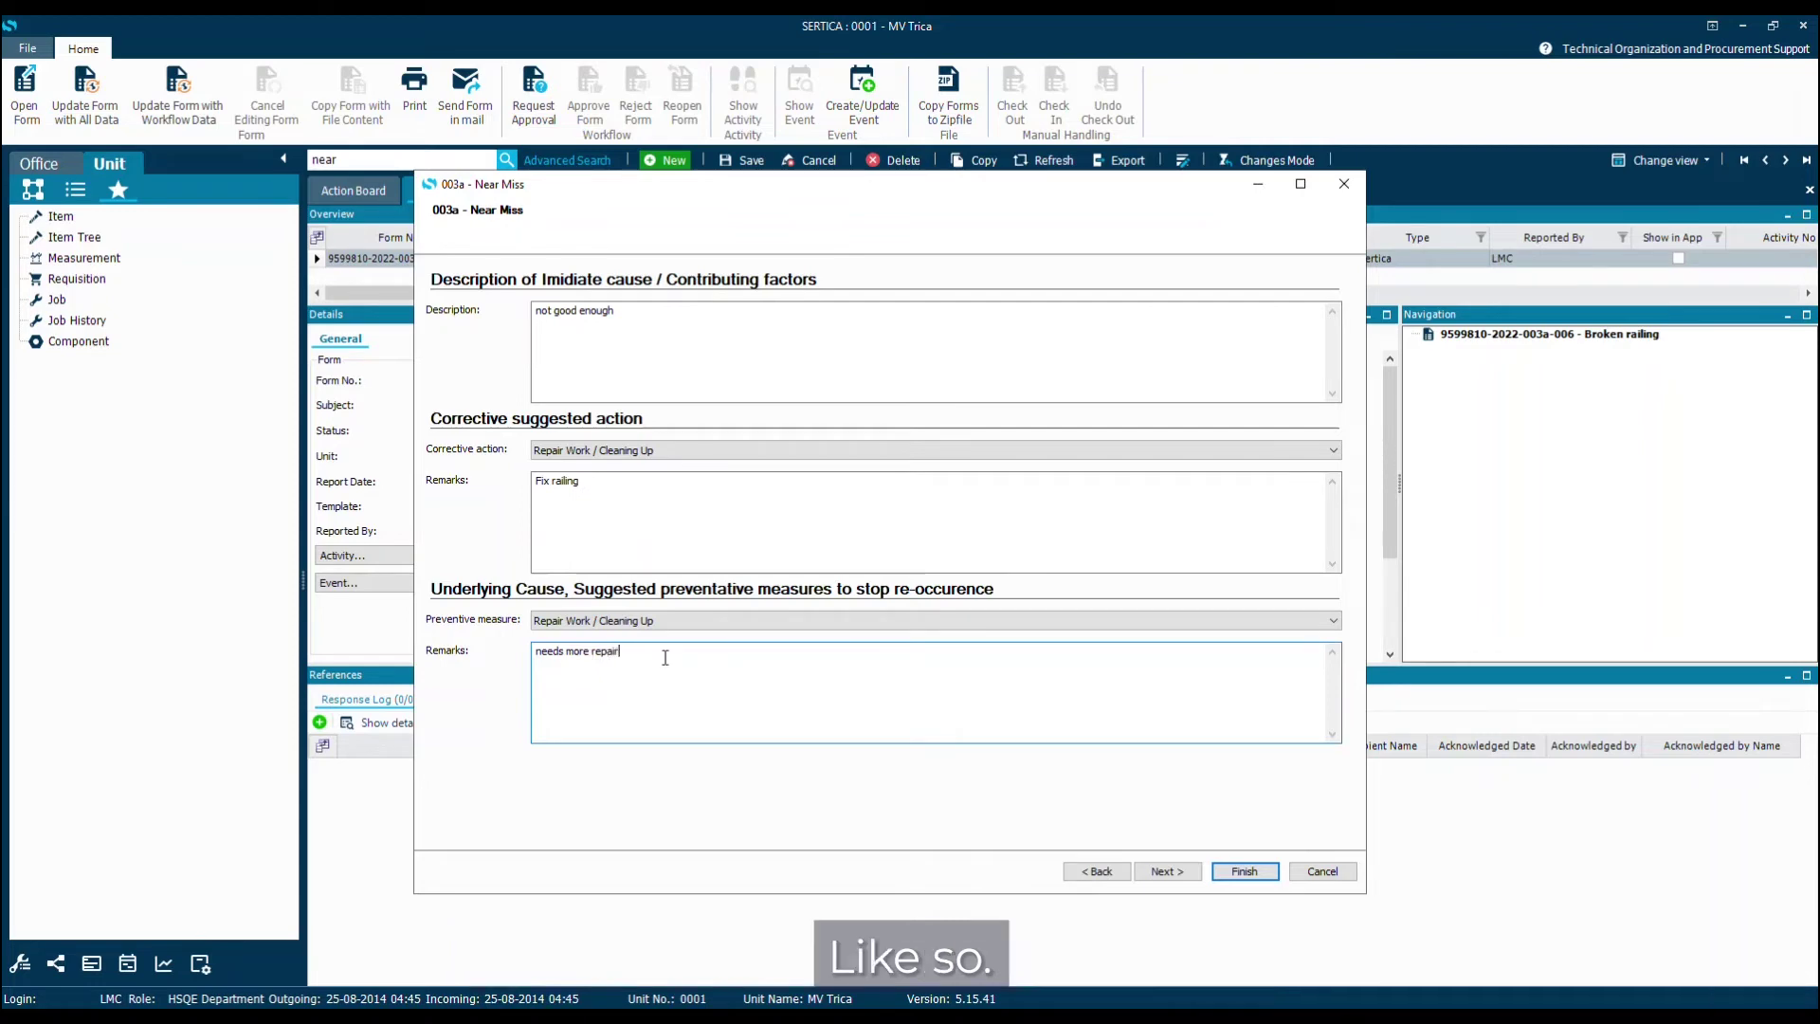
Answer investigation questions 1.1–1.4 as Yes, No, No, Yes
left_click(1188, 873)
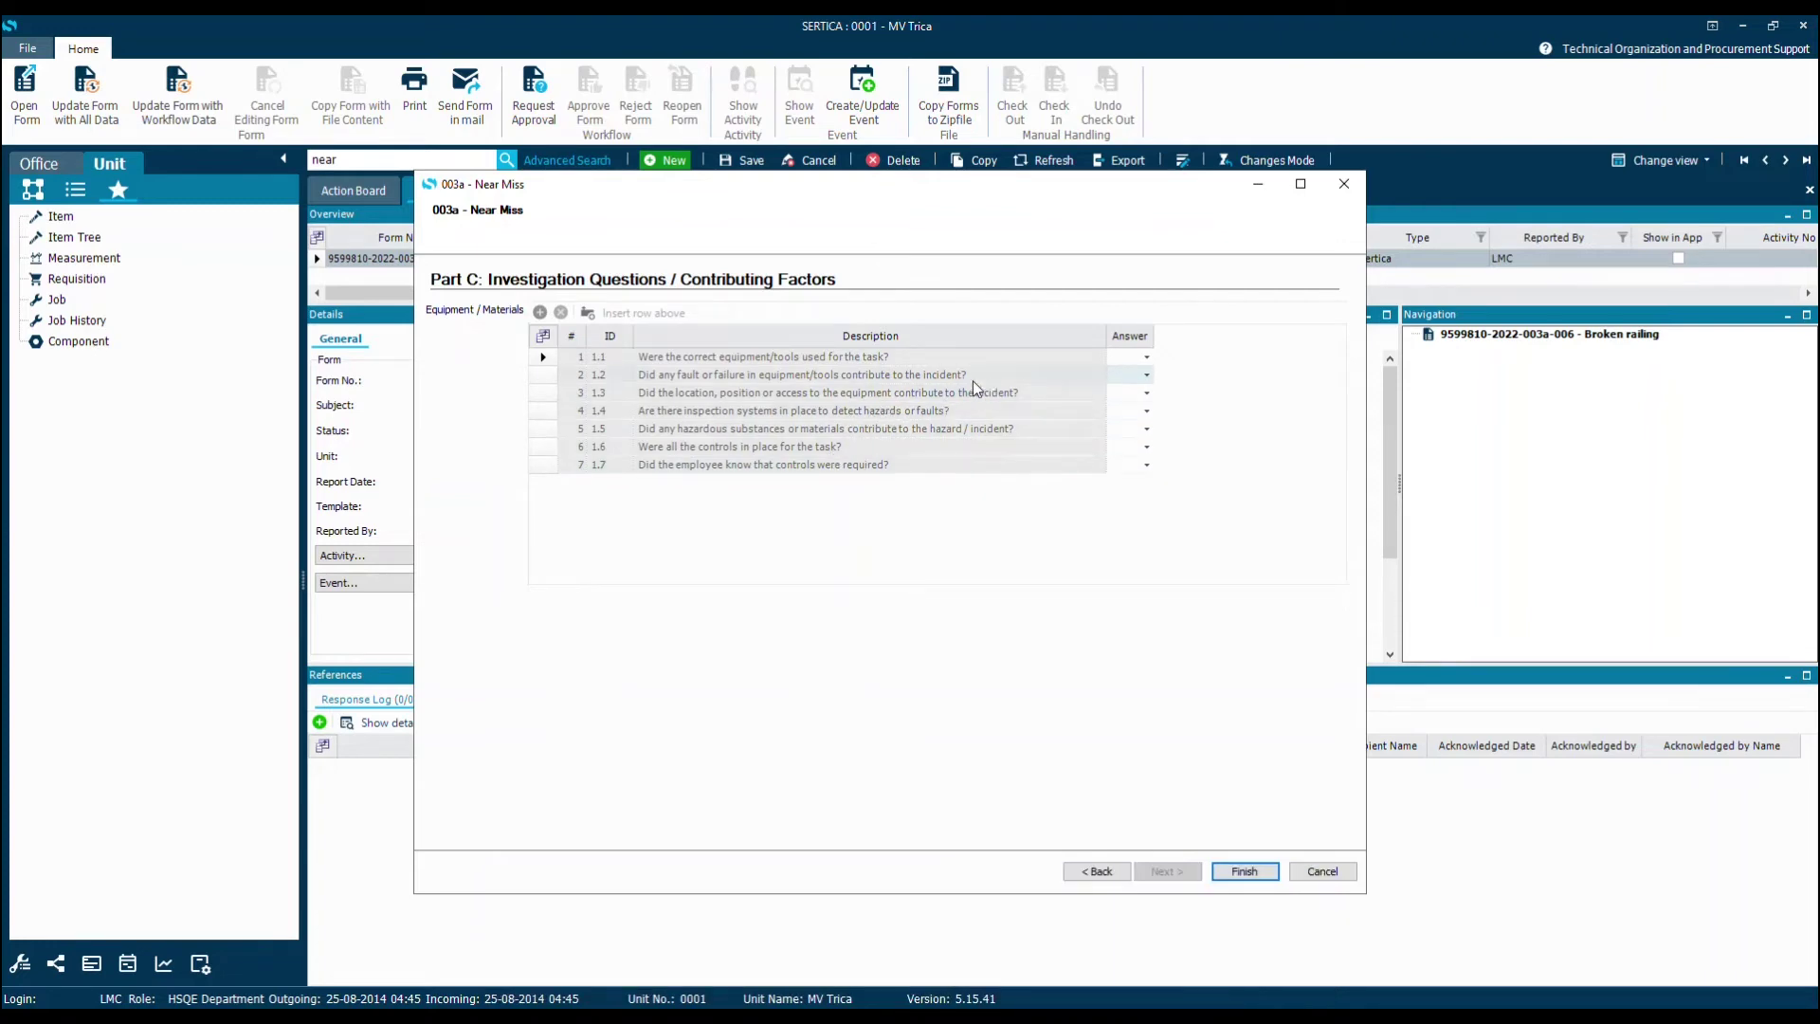
left_click(1148, 359)
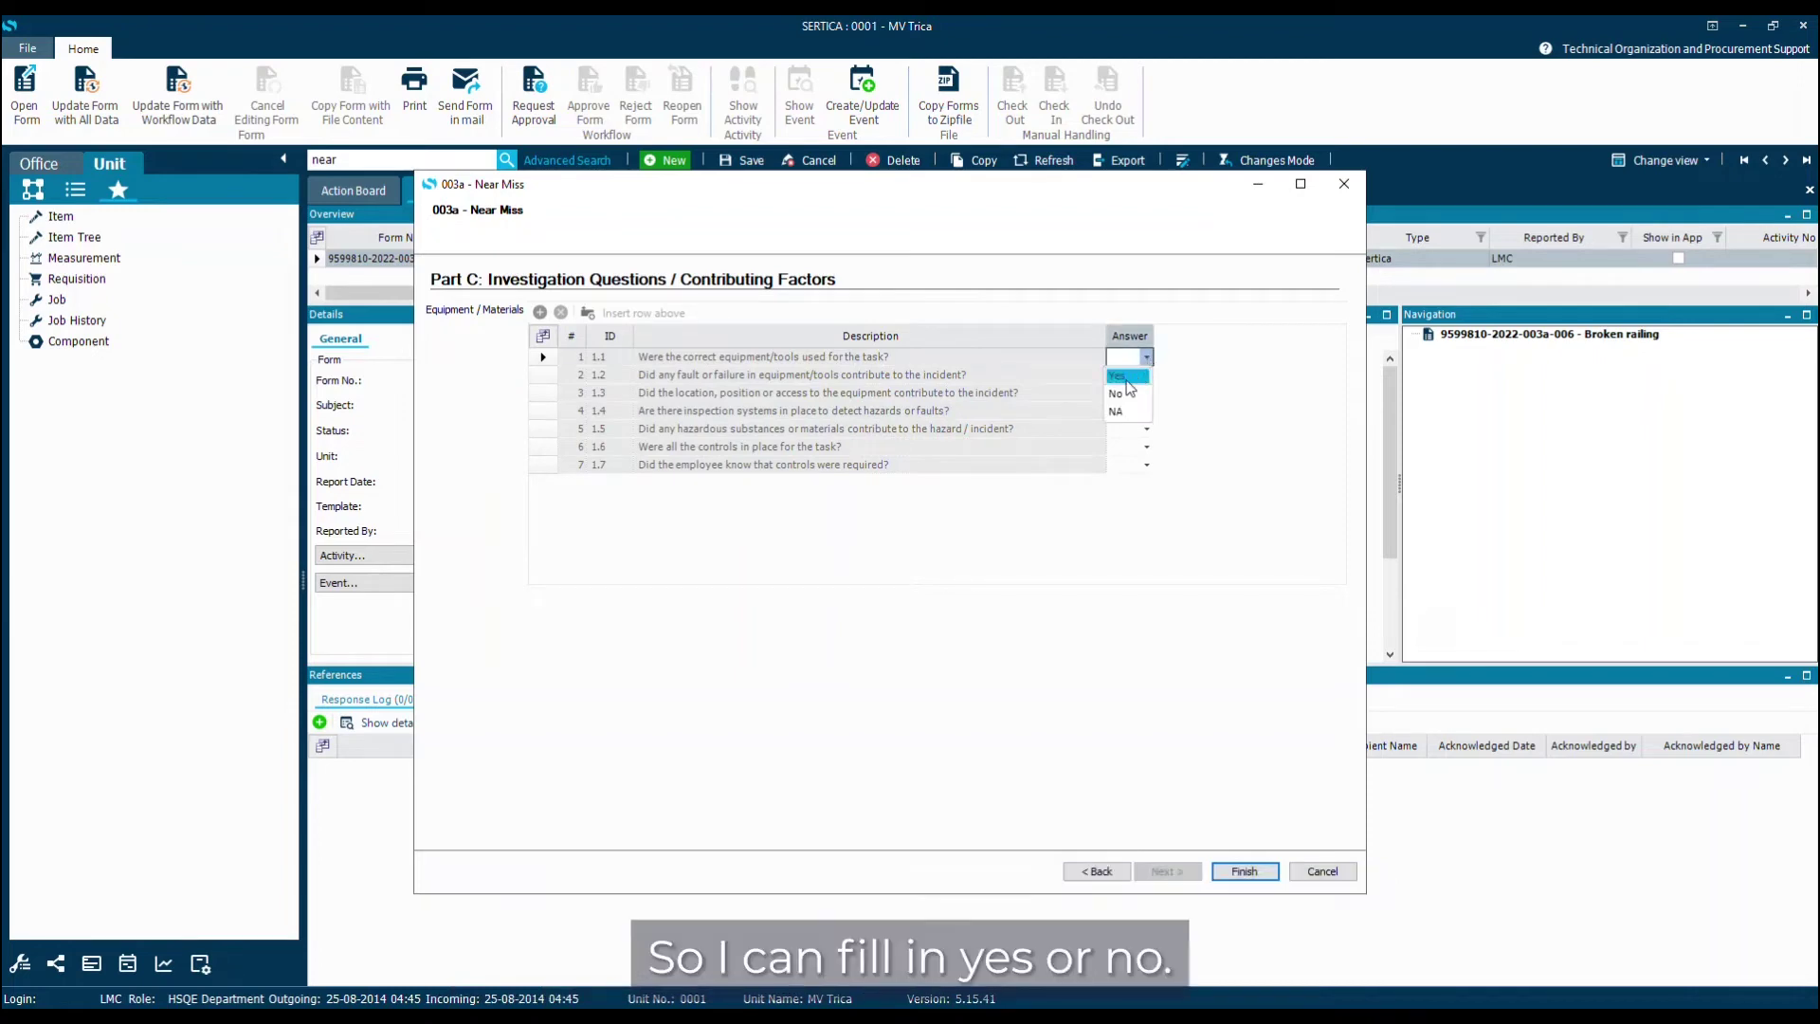
left_click(1145, 385)
left_click(1147, 375)
left_click(1146, 416)
left_click(1148, 392)
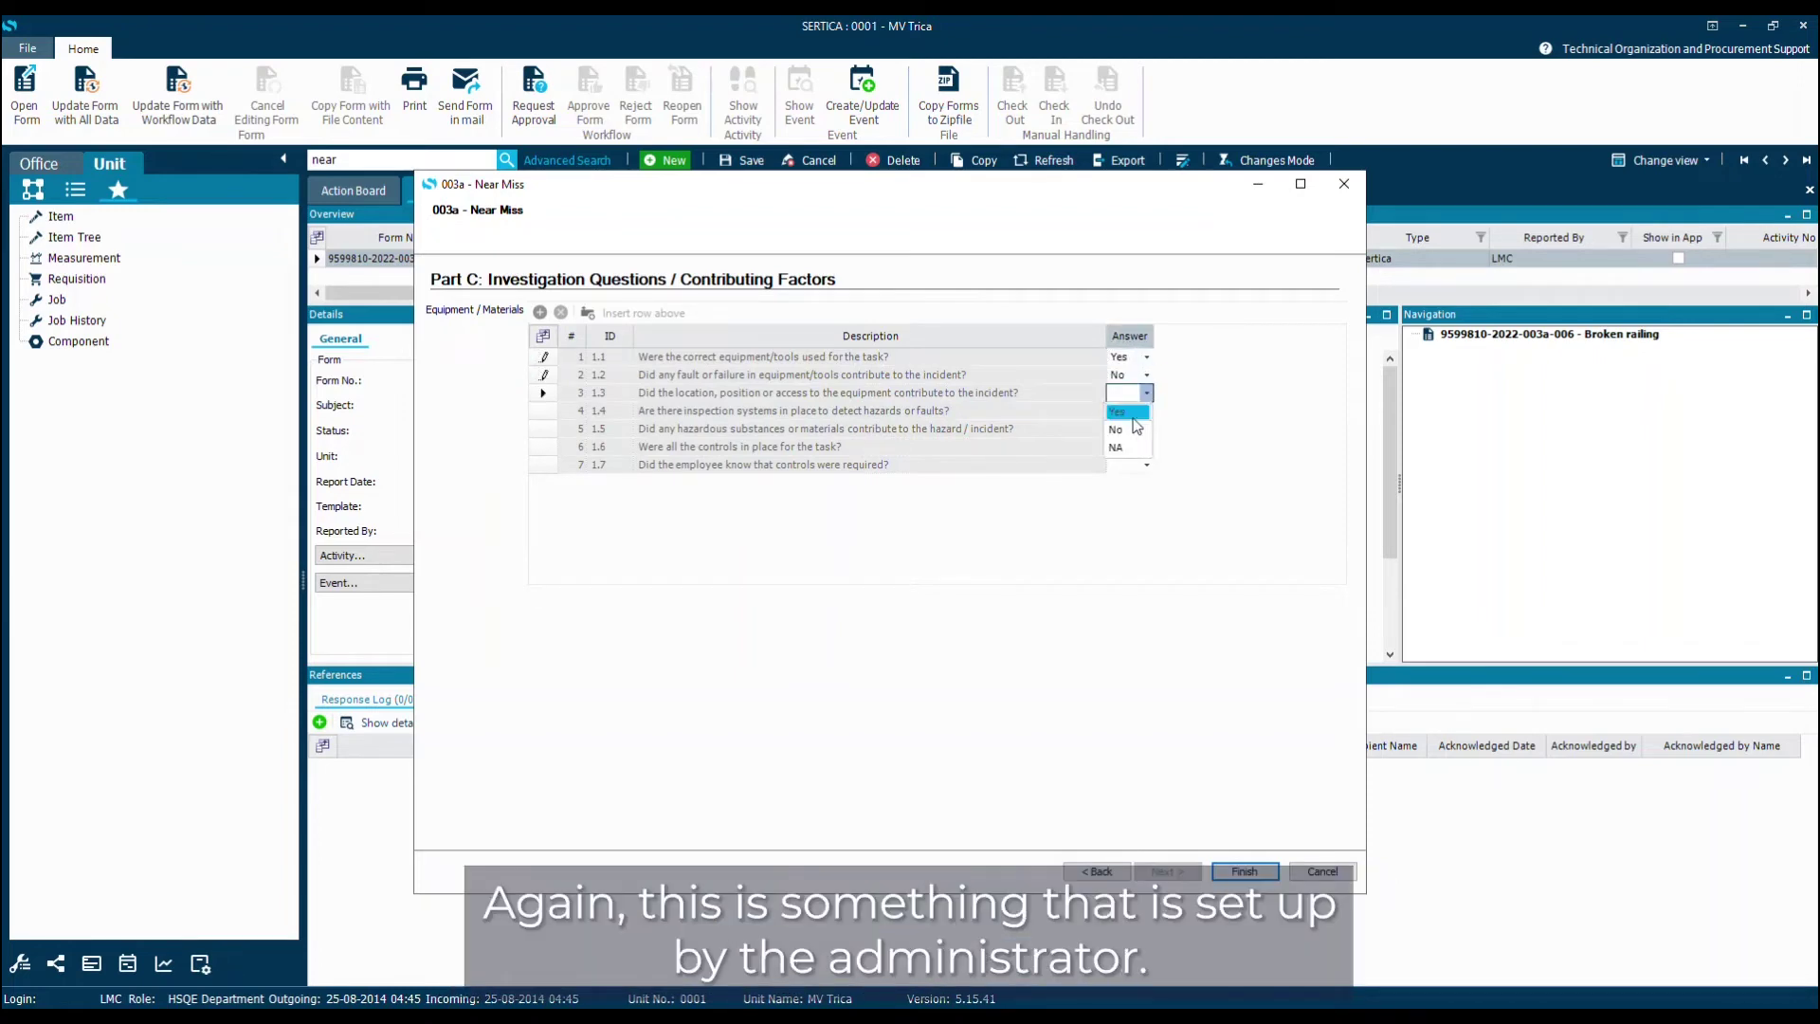
left_click(1150, 434)
left_click(1148, 411)
left_click(1145, 429)
Answer questions 1.5–1.7 as Yes, No, No and finish the form
left_click(1147, 429)
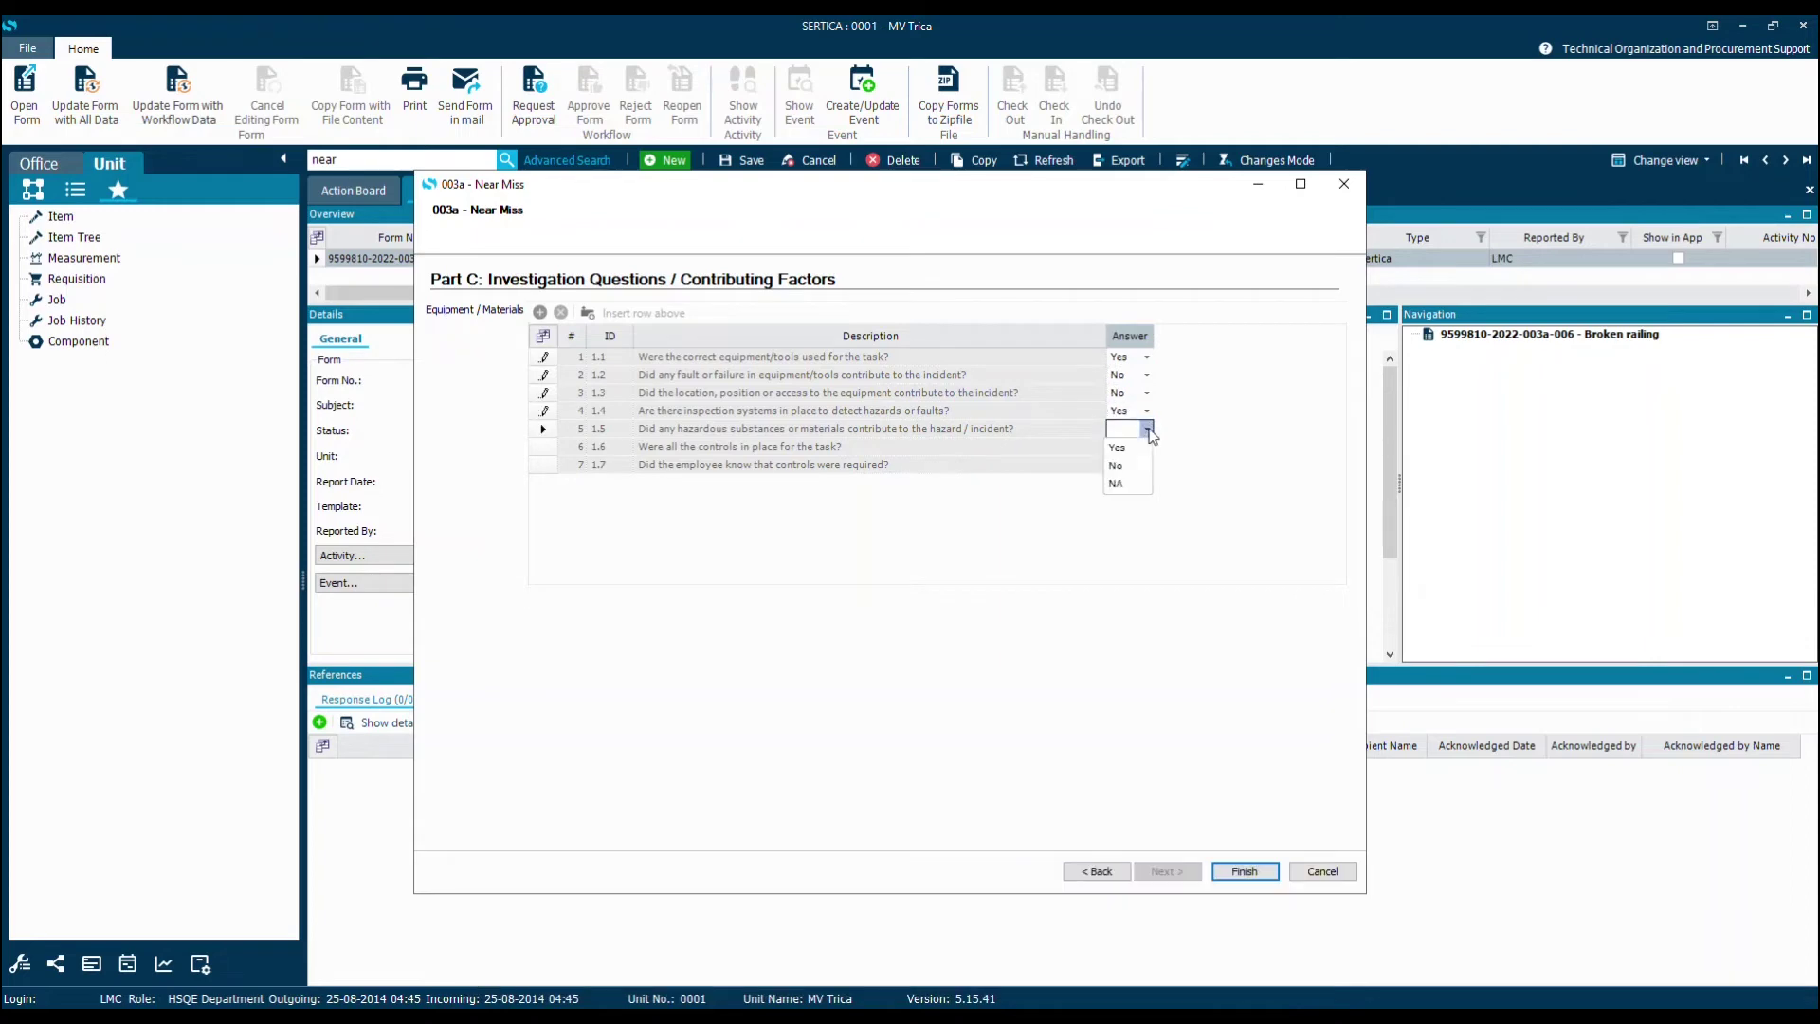
left_click(1128, 449)
left_click(1147, 447)
left_click(1143, 483)
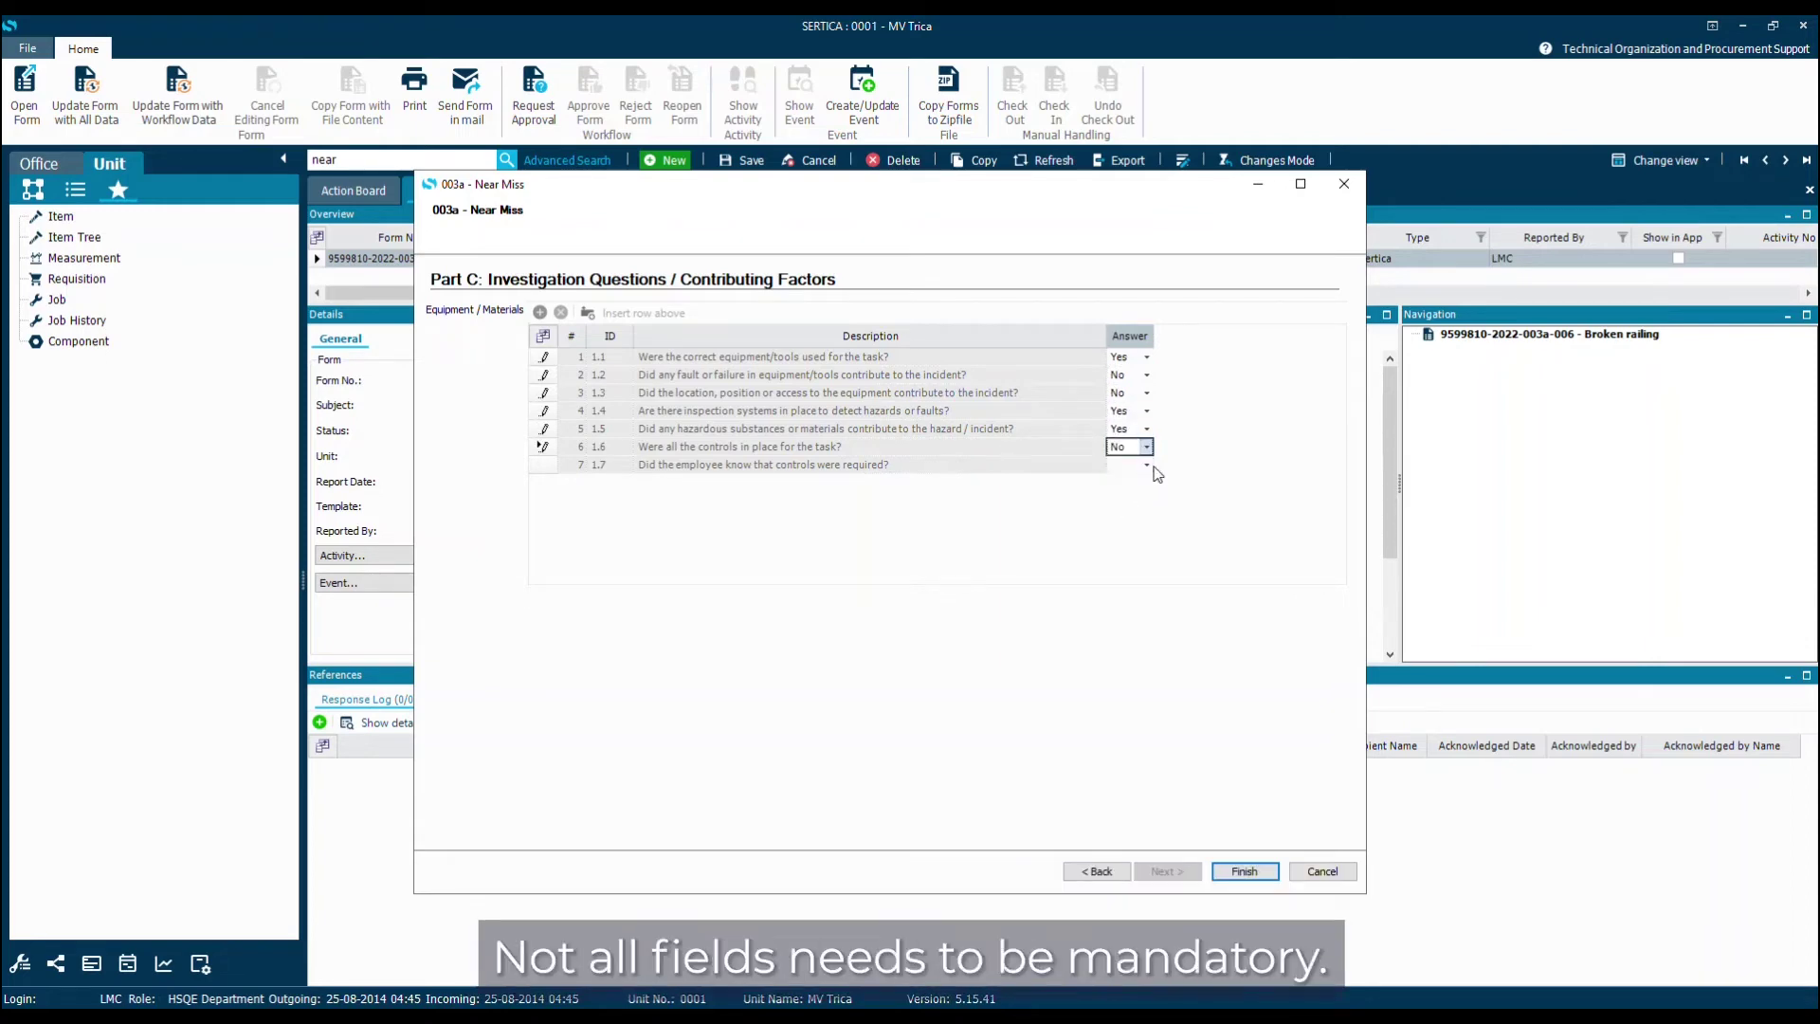
left_click(1147, 466)
left_click(1131, 501)
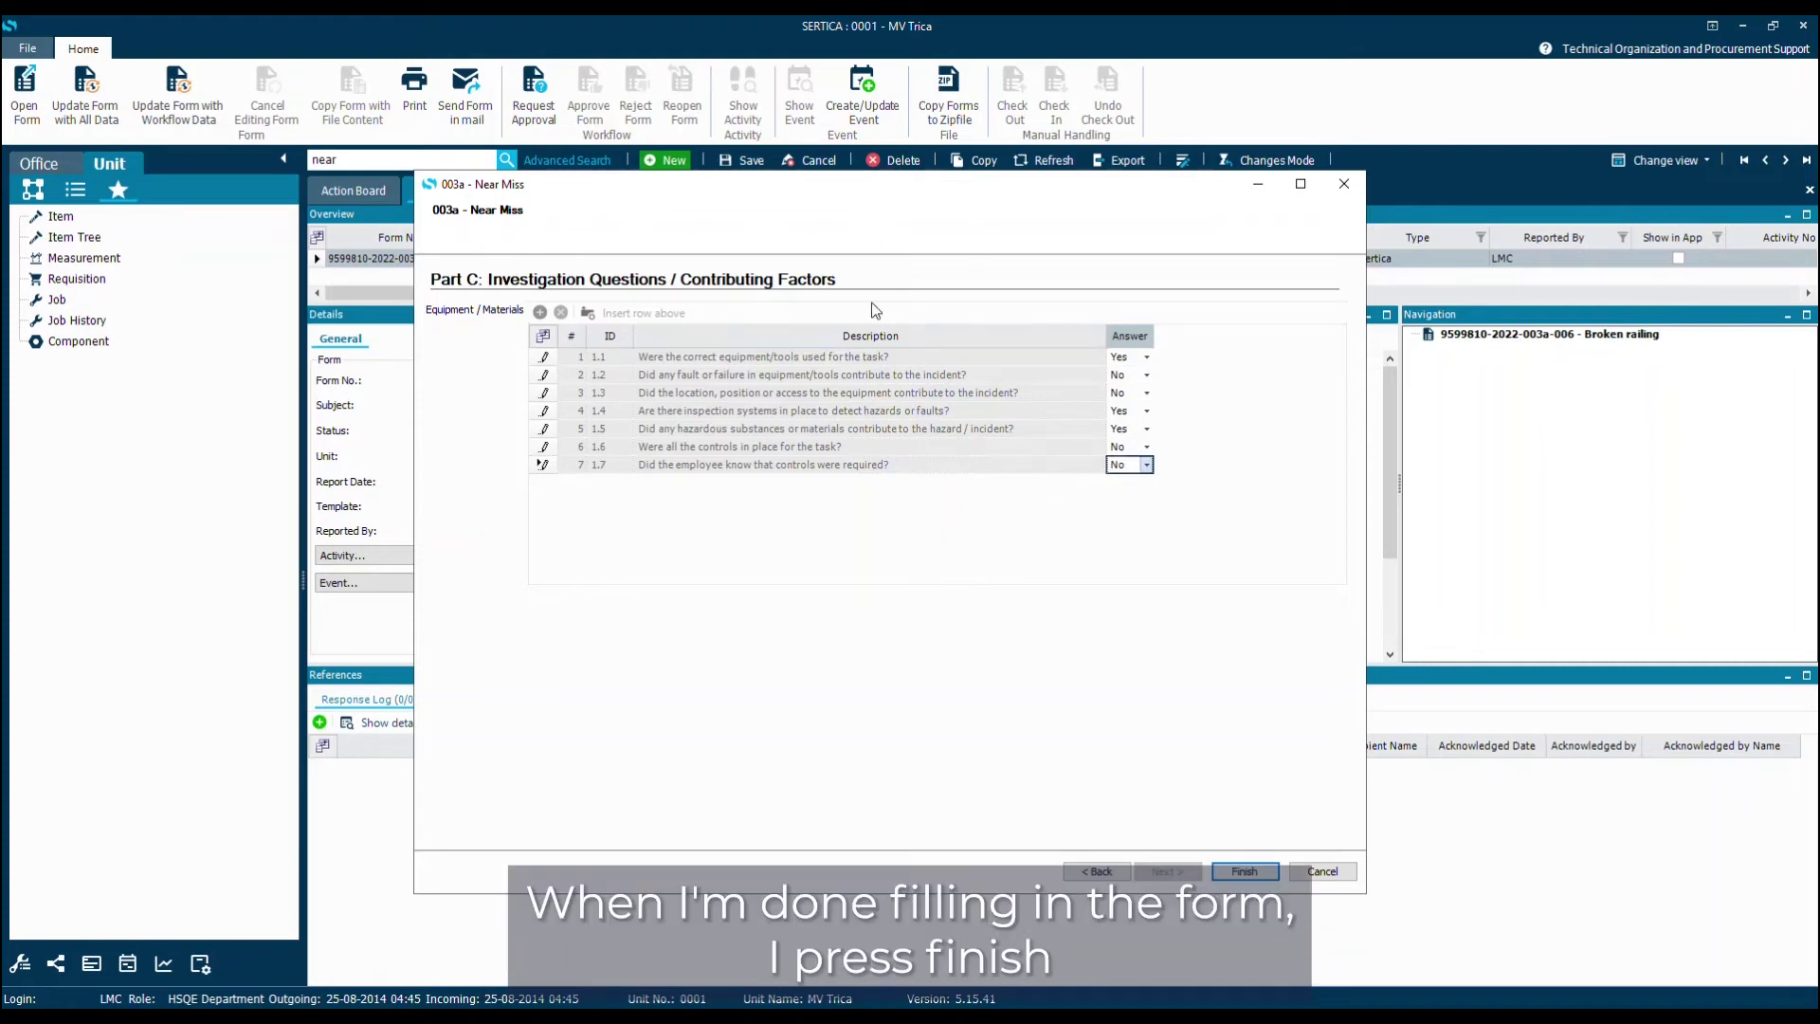
left_click(1248, 873)
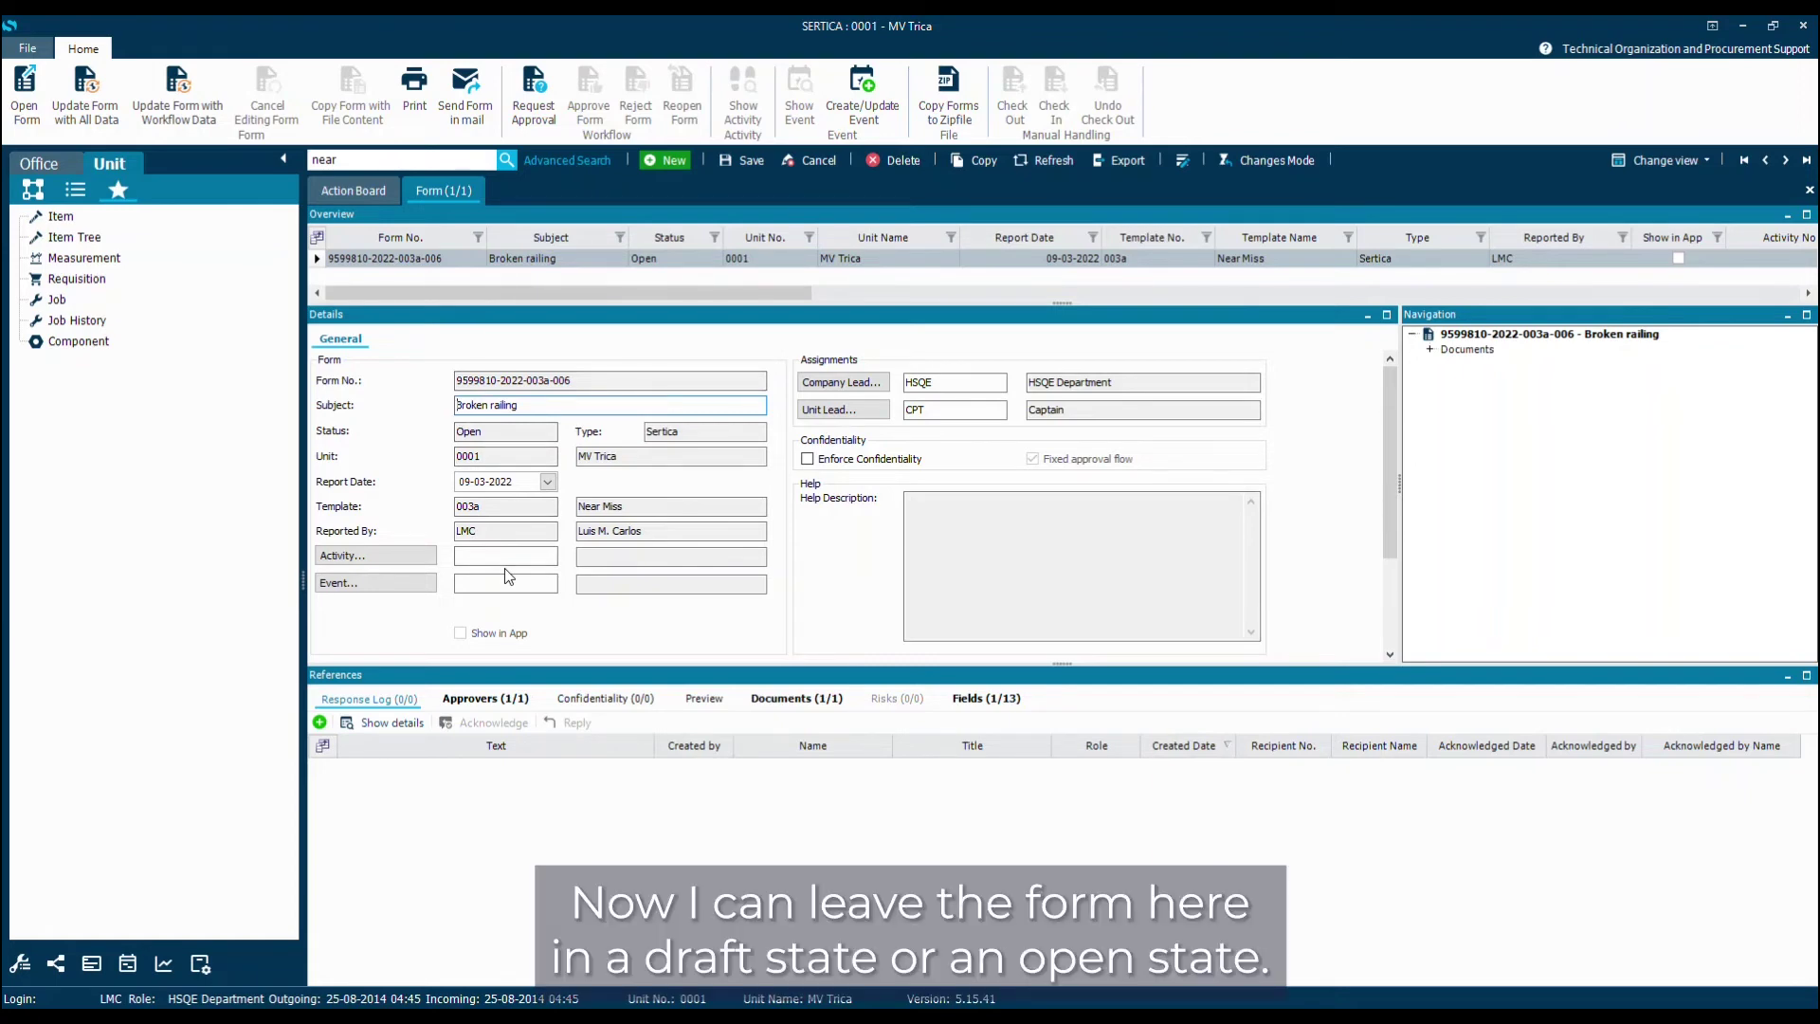
left_click(418, 438)
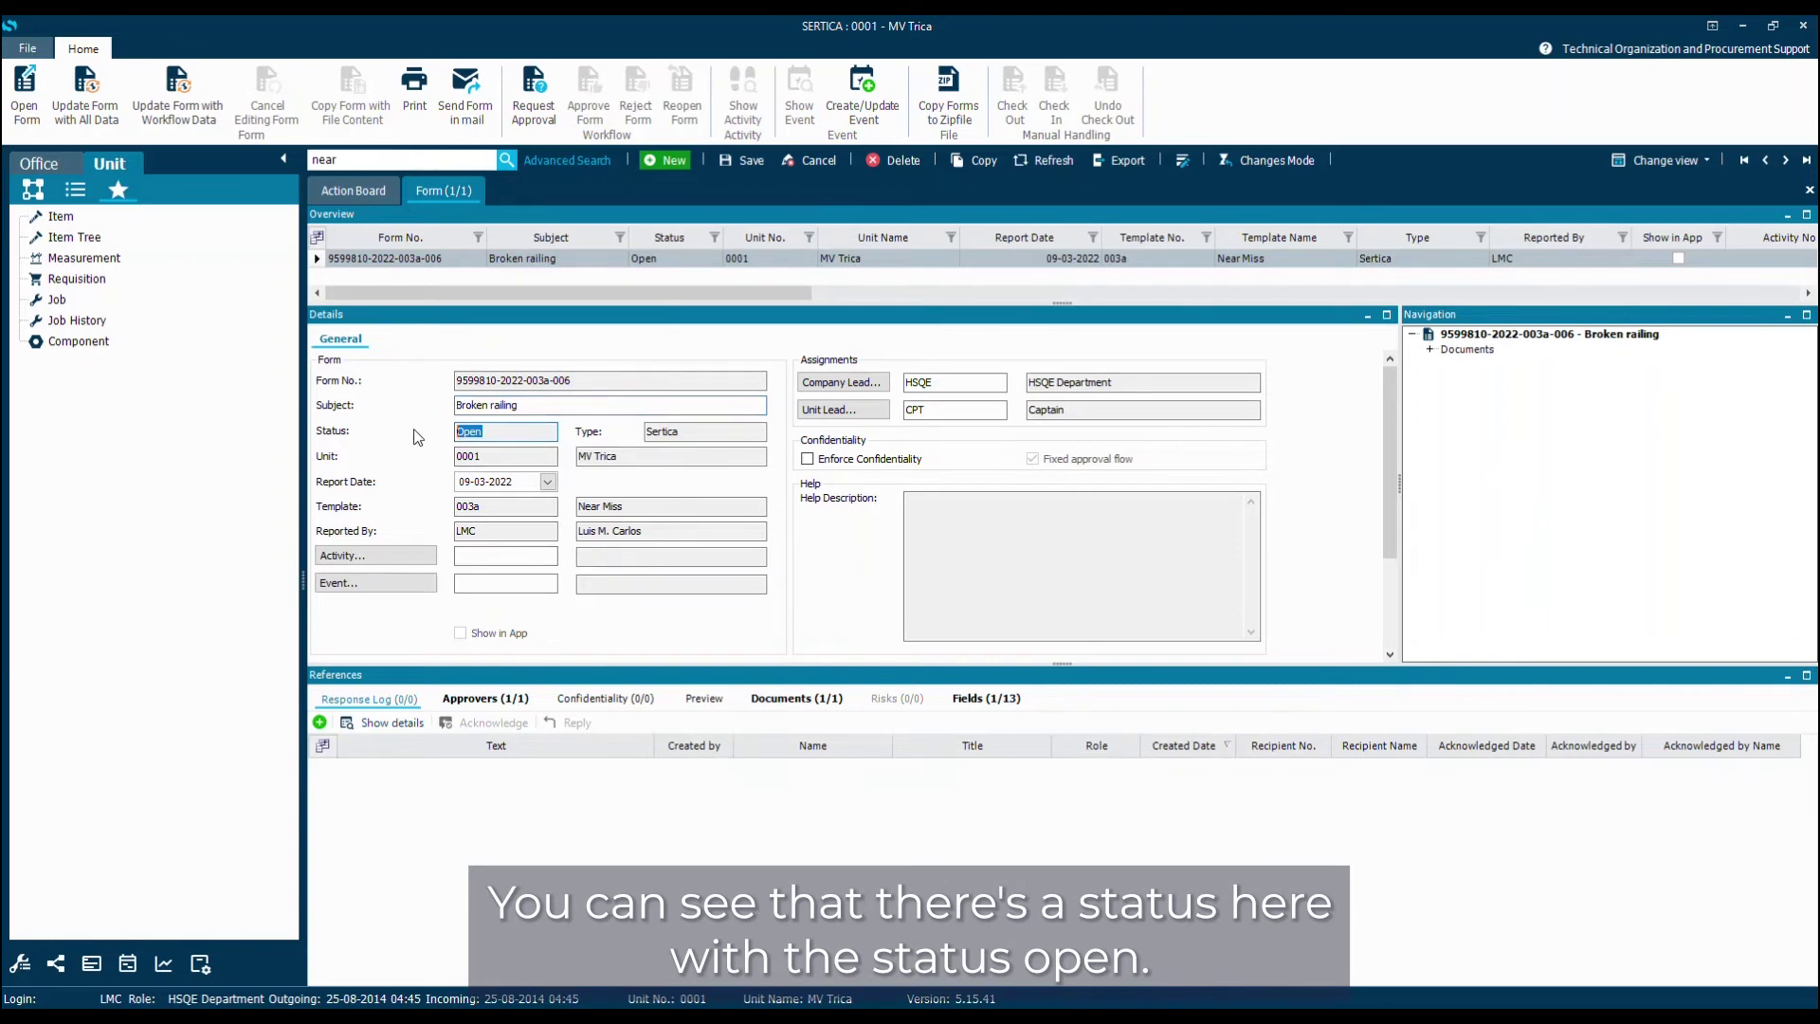
Request approval for the 'Broken railing' form from the Workflow group
left_click(548, 125)
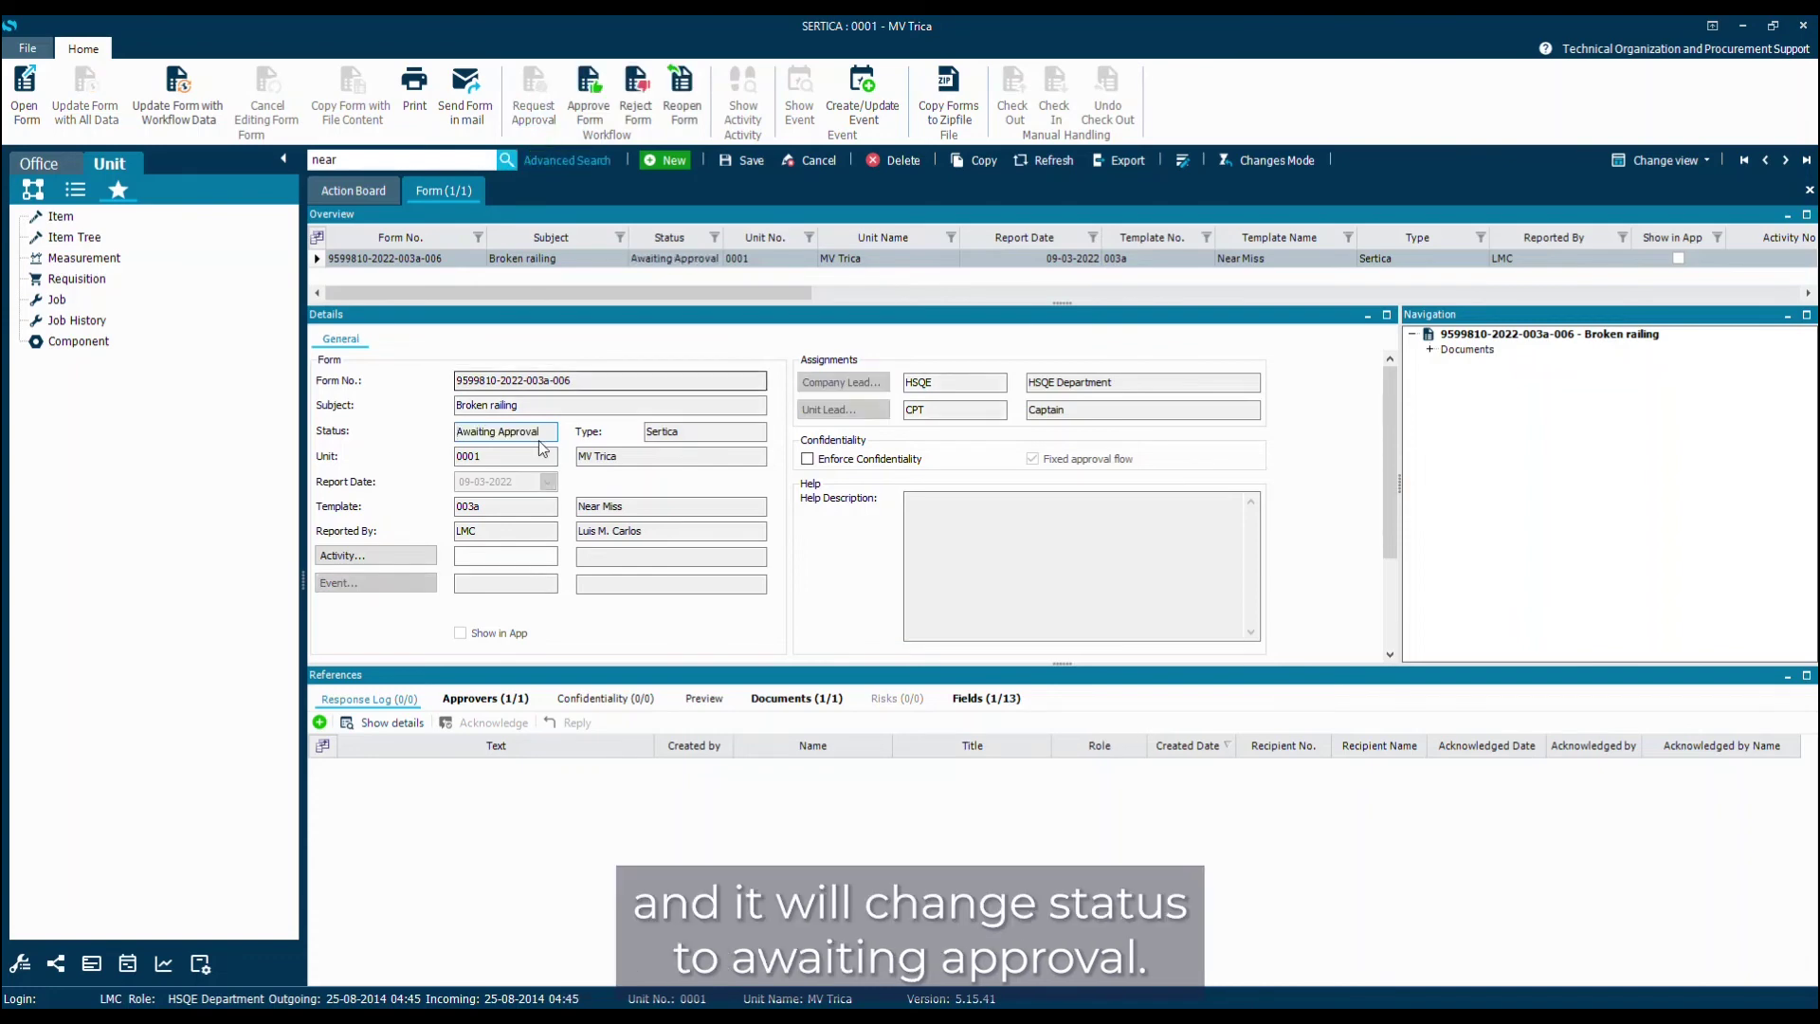